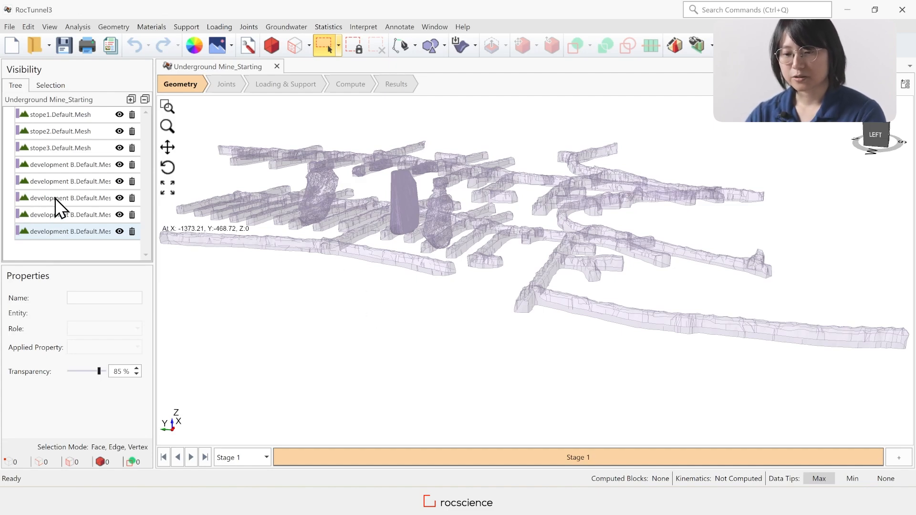
Change the two small development B meshes above the stopes to the Construction role and discard them from the model
left_click(91, 167)
left_click(85, 183, "ctrl")
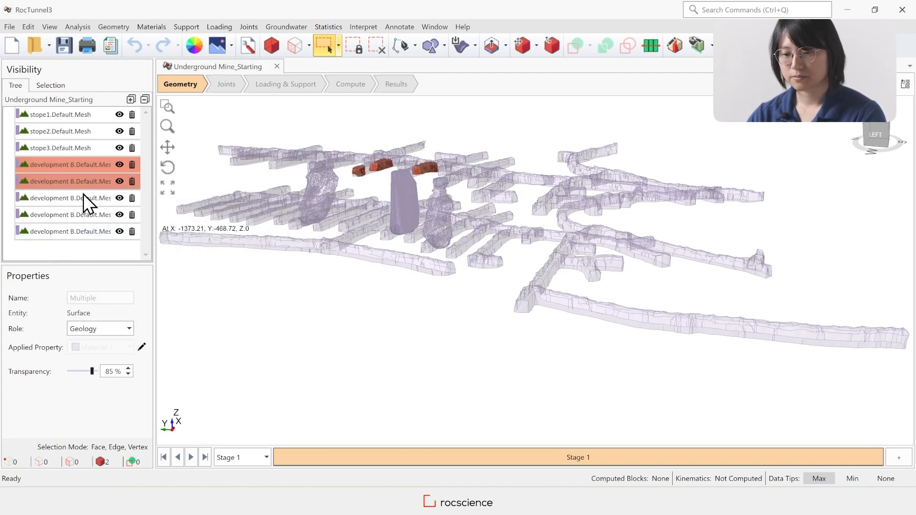
left_click(83, 215, "ctrl")
left_click(109, 330)
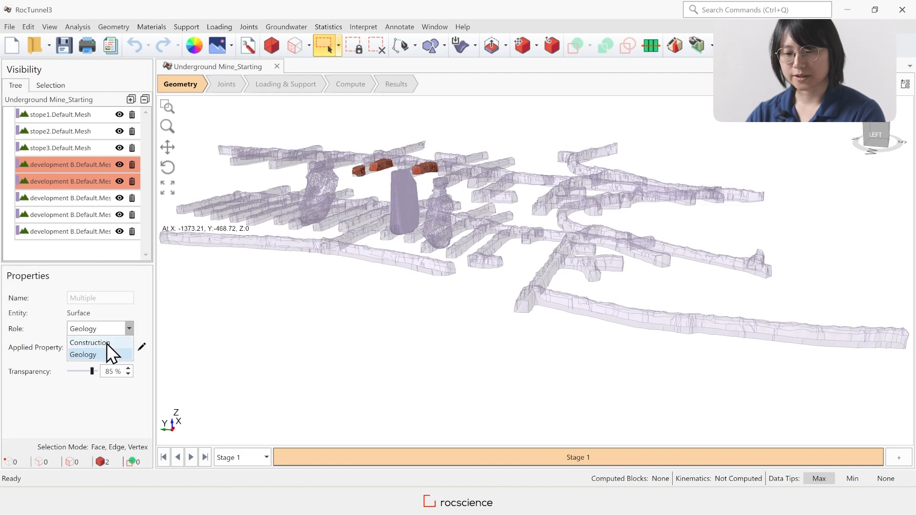
left_click(107, 343)
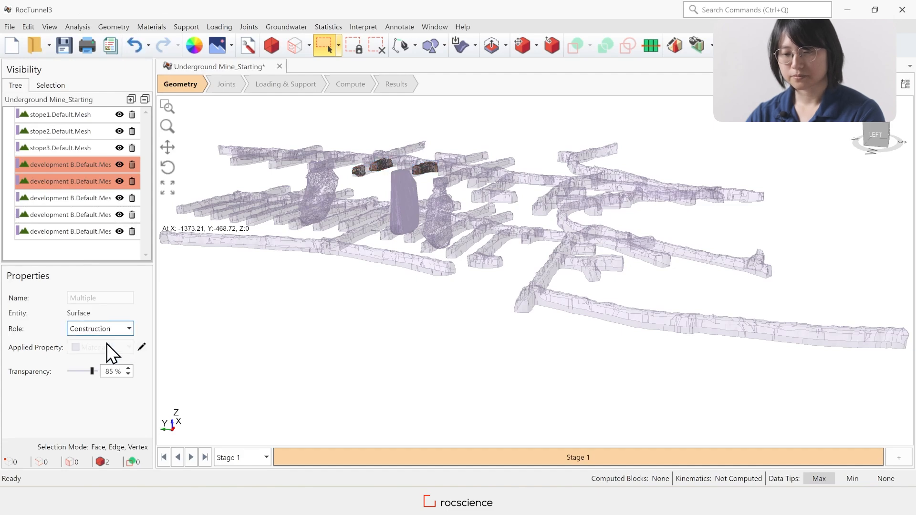
left_click(111, 29)
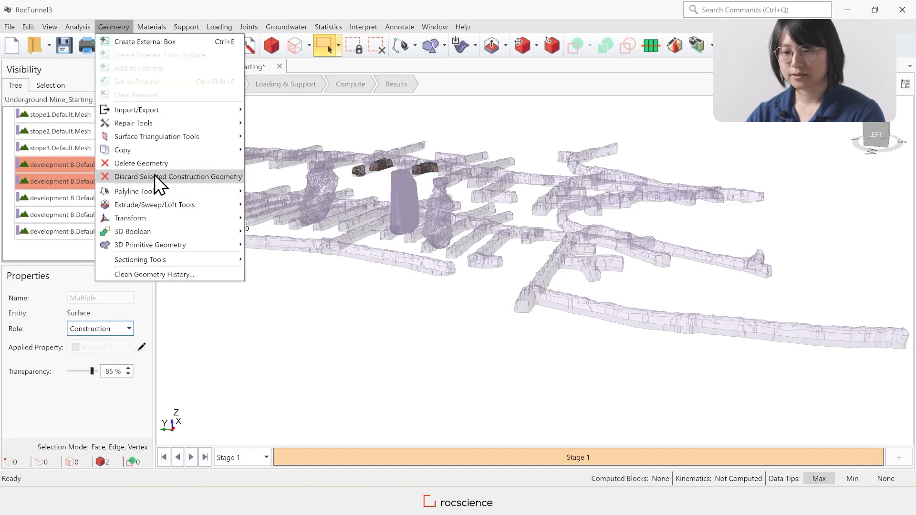
left_click(202, 177)
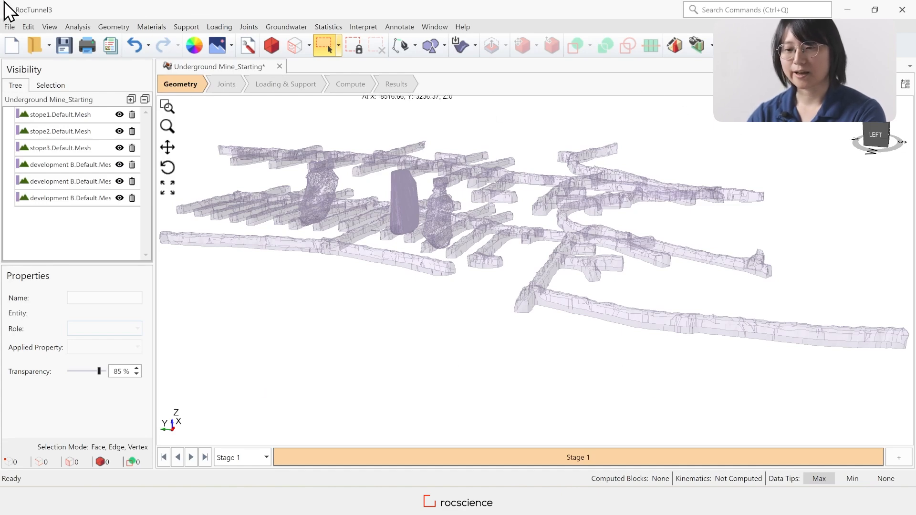
Show all edges of the mine geometry and examine the triangulation of the tall middle stope
left_click(74, 26)
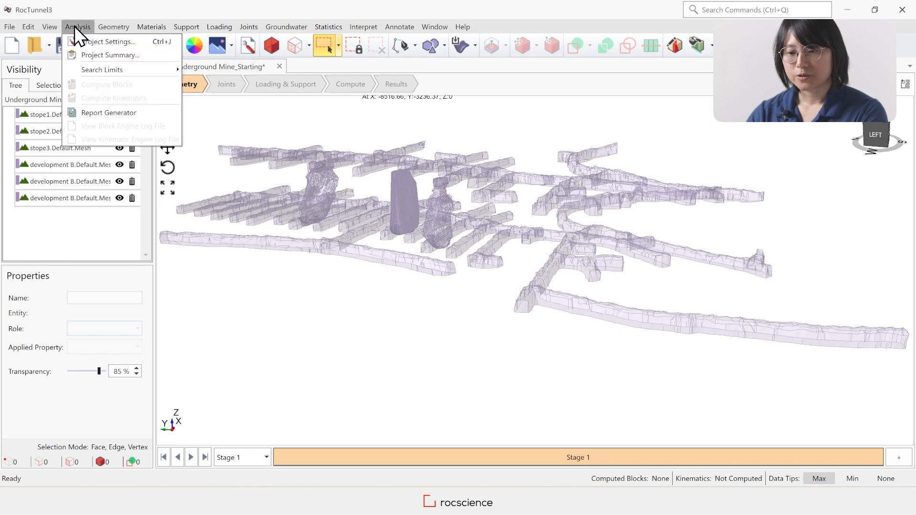
mouse_move(49, 27)
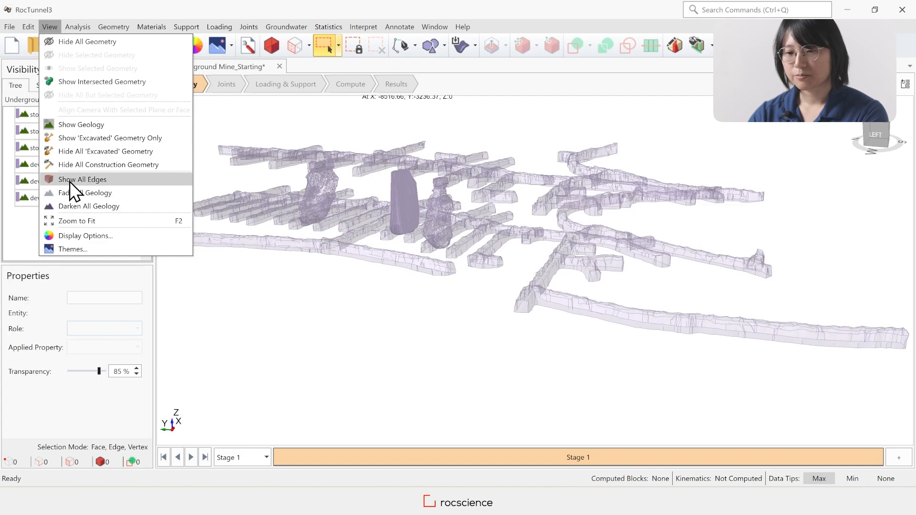
left_click(128, 182)
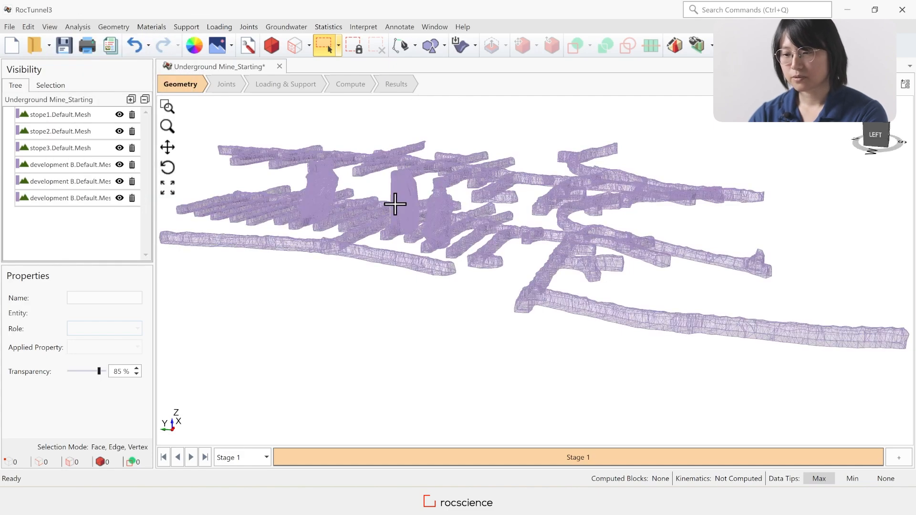
scroll(395, 204, "up", 8)
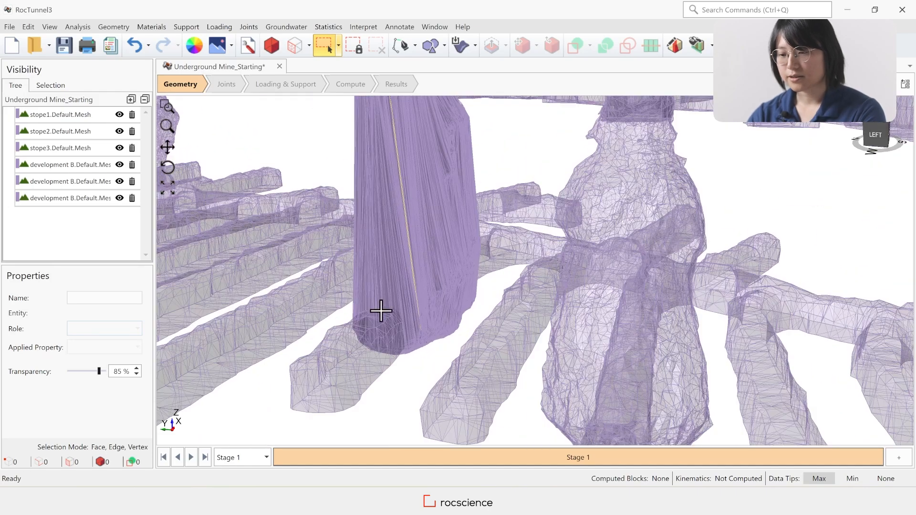
scroll(380, 312, "down", 3)
scroll(414, 184, "up", 3)
scroll(396, 274, "up", 1)
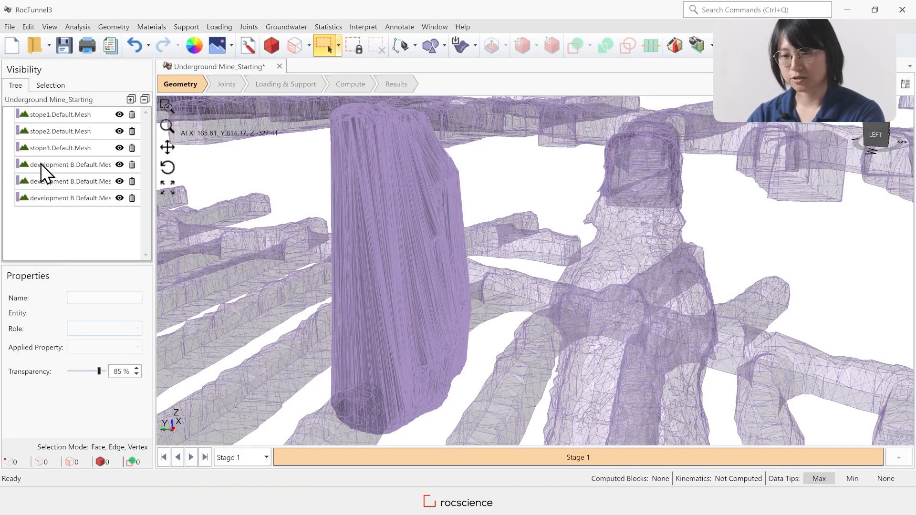
Re-triangulate stope1.Default.Mesh with Medium feature preservation, a 1° patch angle tolerance and Auto resolution
left_click(78, 113)
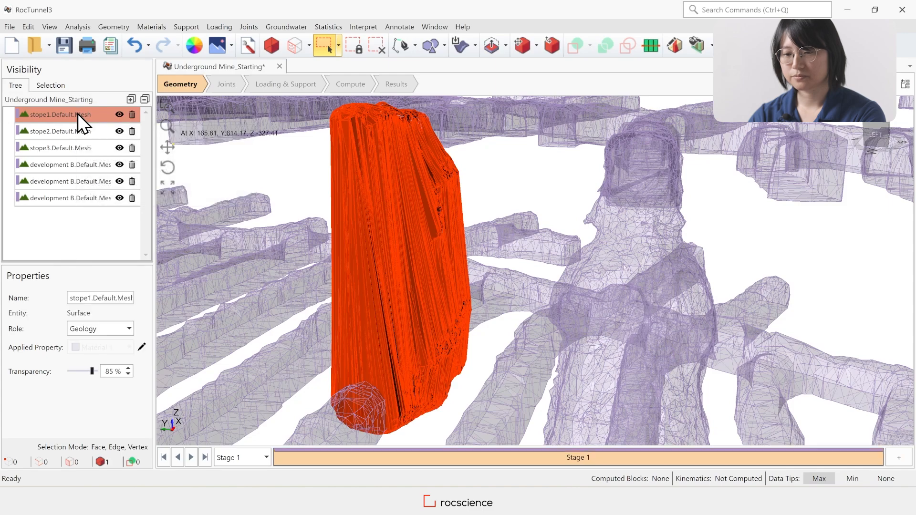
left_click(116, 26)
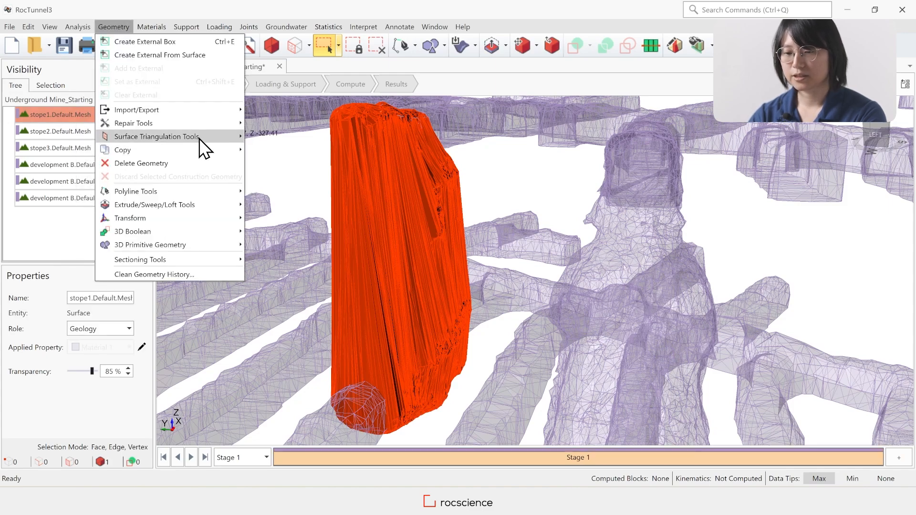
mouse_move(199, 137)
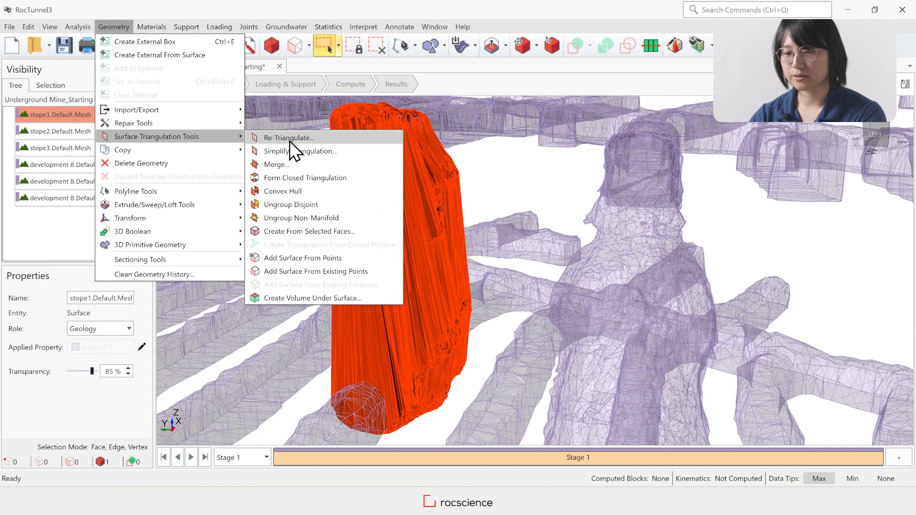
left_click(324, 138)
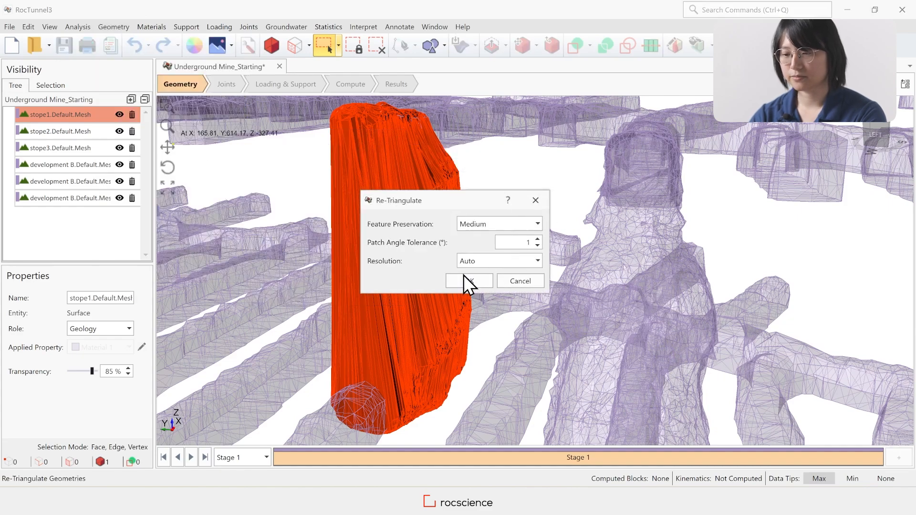
left_click(465, 278)
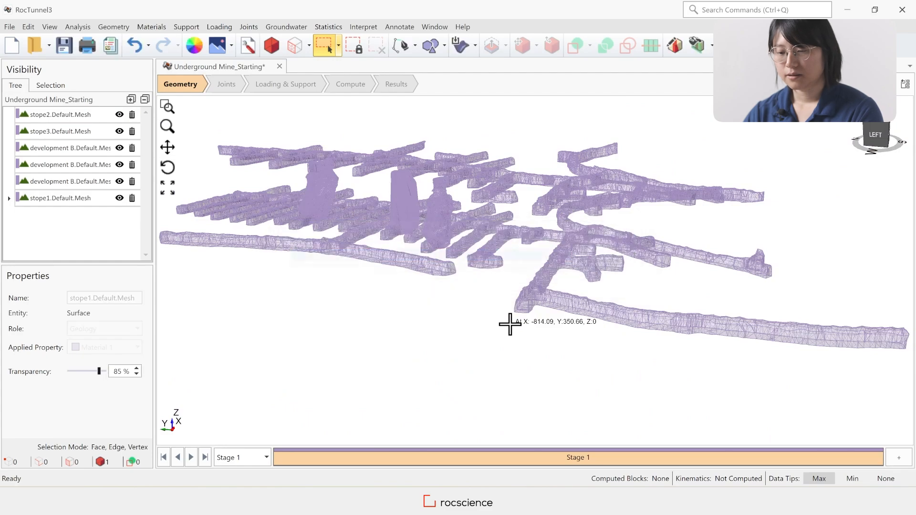
scroll(405, 194, "up", 5)
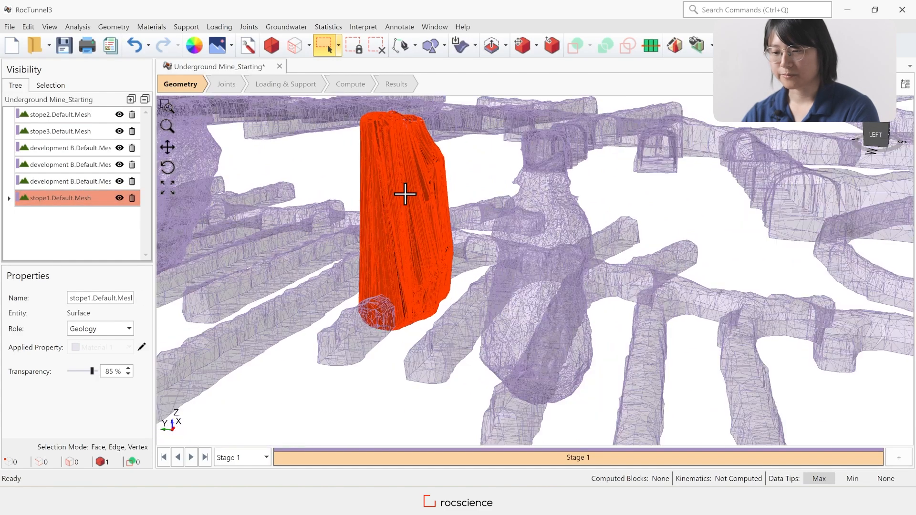
scroll(413, 388, "down", 2)
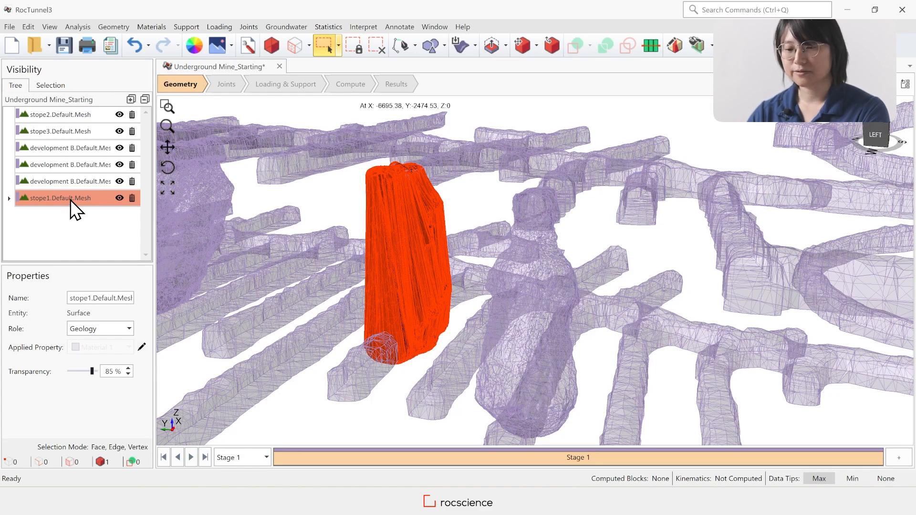
Create a convex hull from stope1.Default.Mesh and select the new volume for inspection
left_click(114, 27)
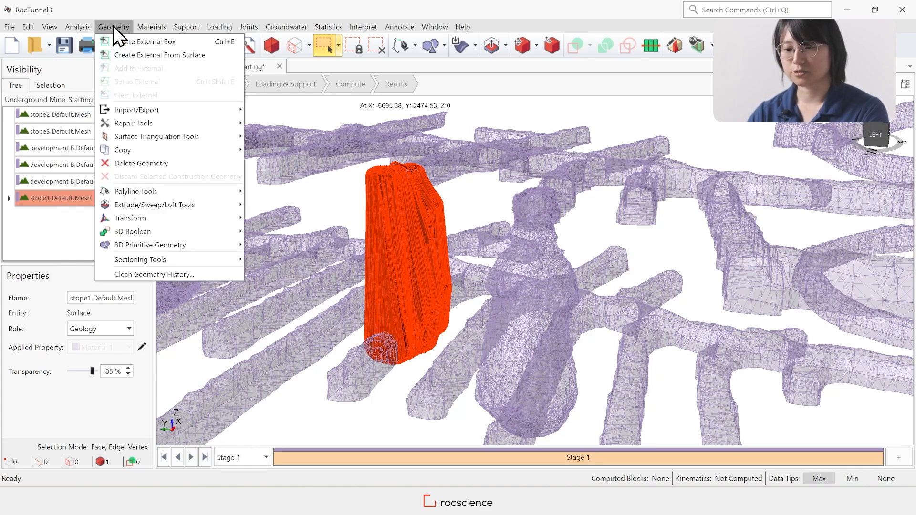
mouse_move(189, 136)
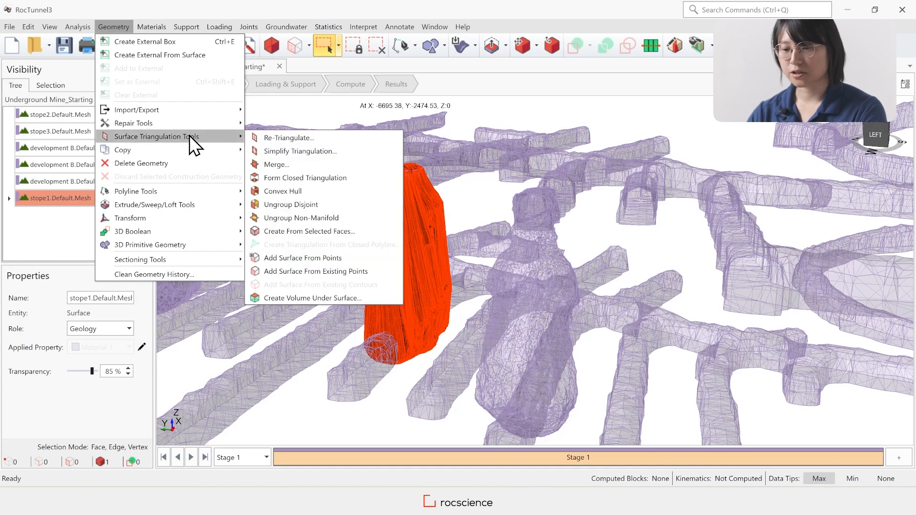
left_click(342, 191)
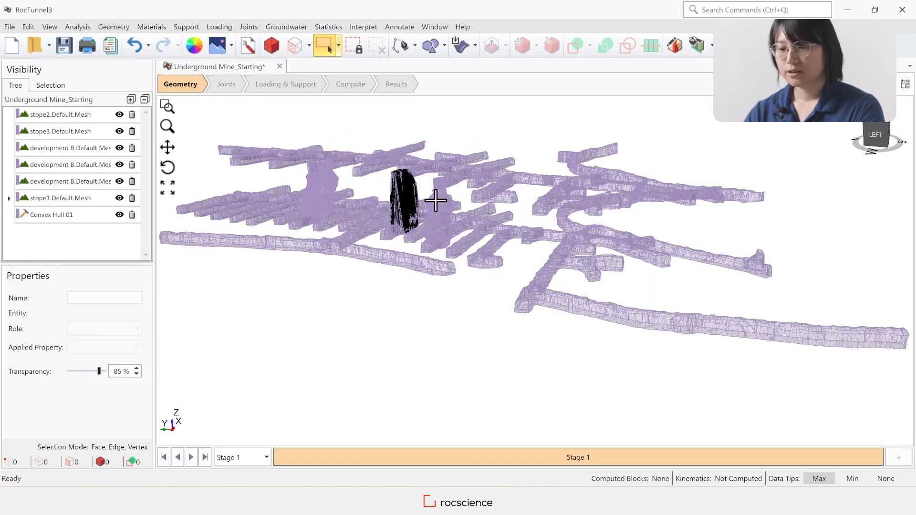
scroll(415, 202, "up", 5)
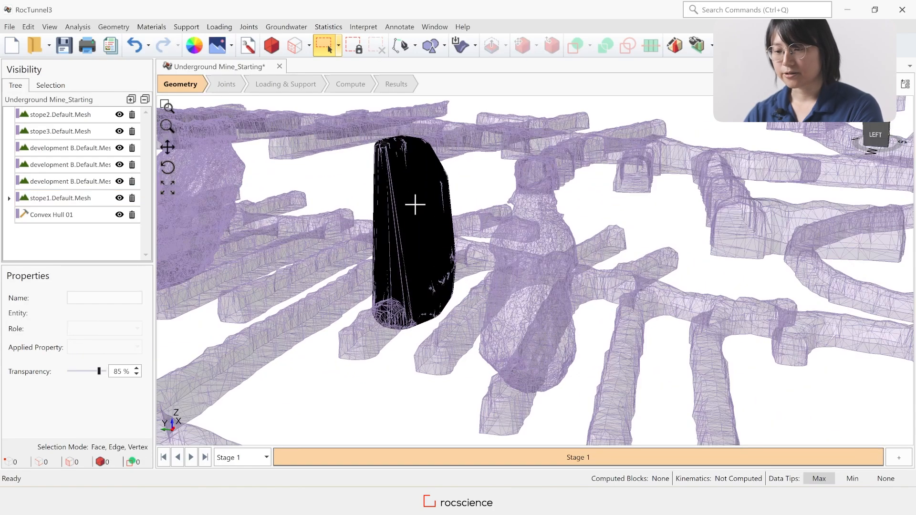
left_click(70, 213)
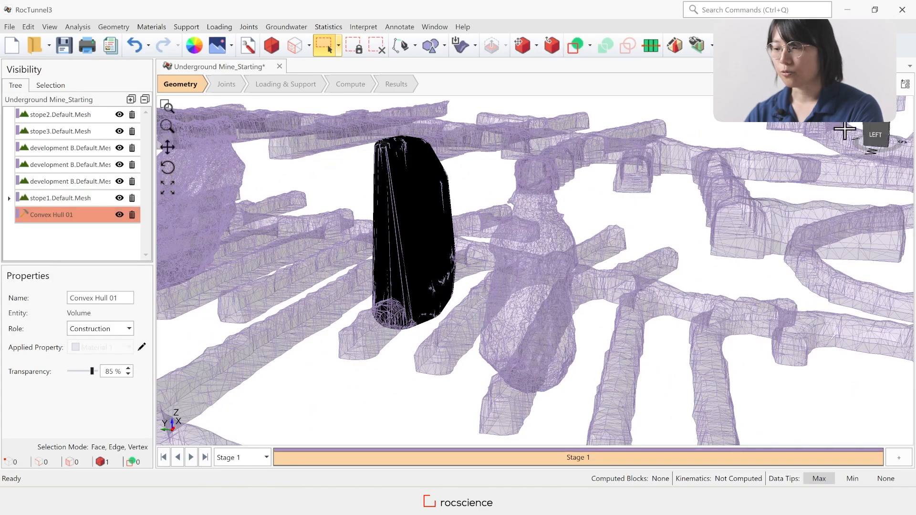
left_click_drag(878, 134, 879, 135)
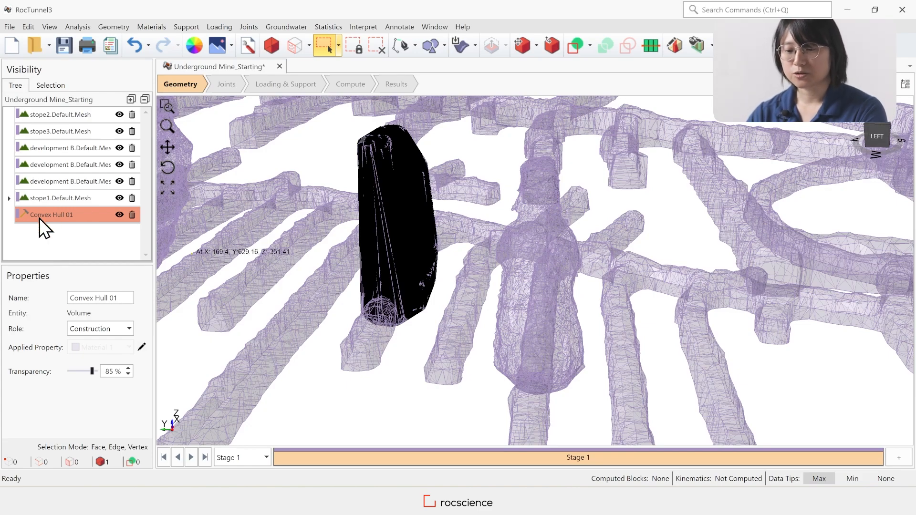
Change the role of stope1.Default.Mesh to Construction and discard it from the model
left_click(73, 197)
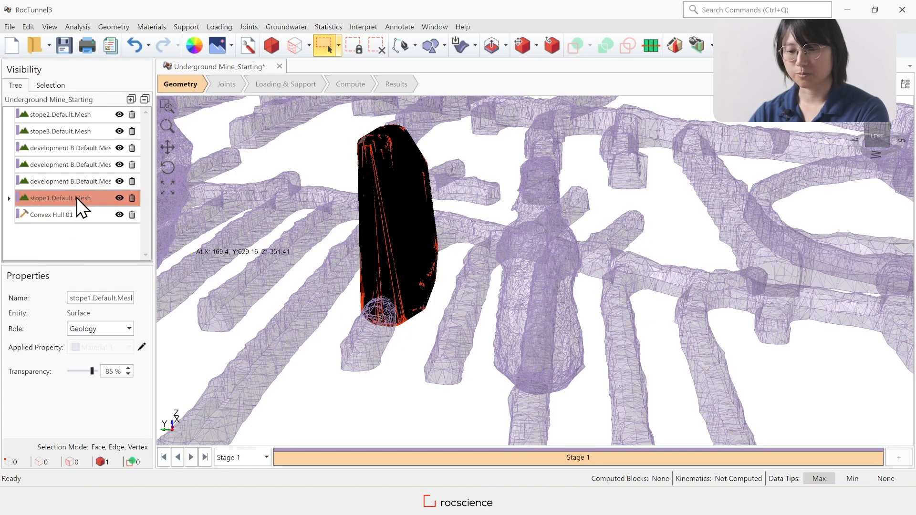
left_click(107, 331)
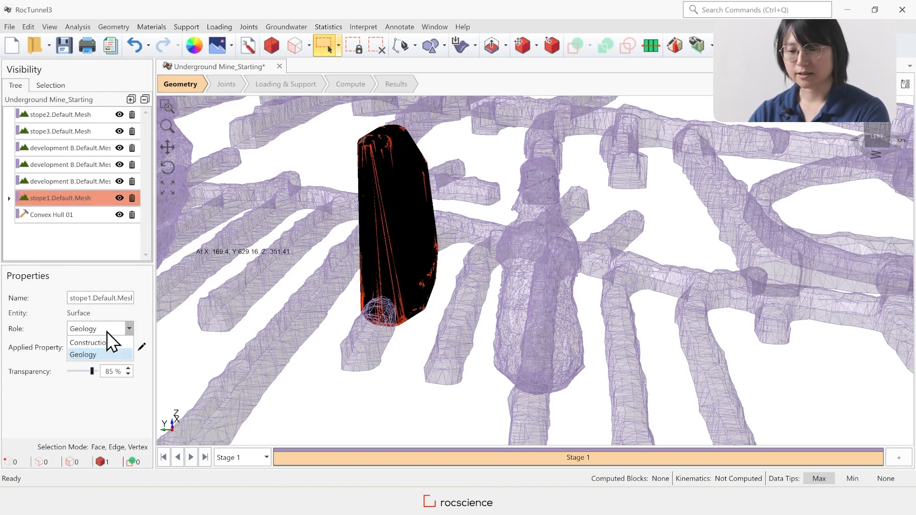
left_click(118, 344)
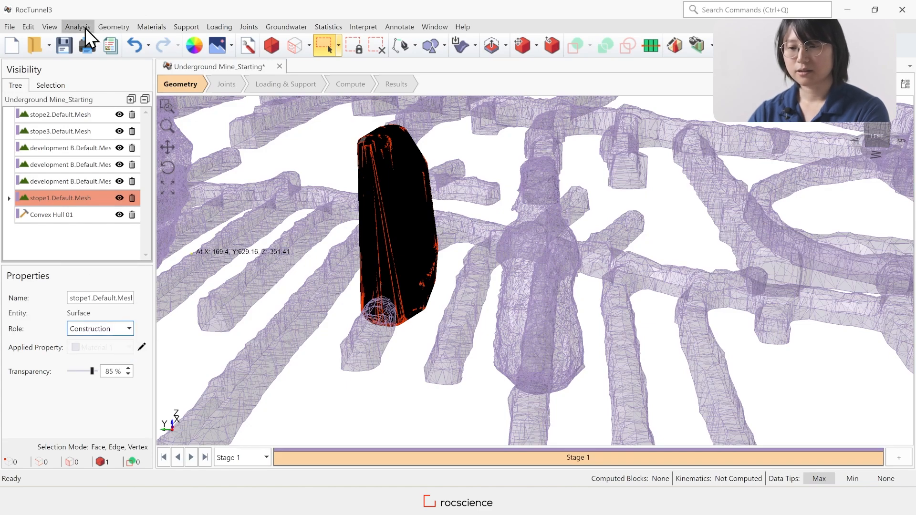
left_click(113, 28)
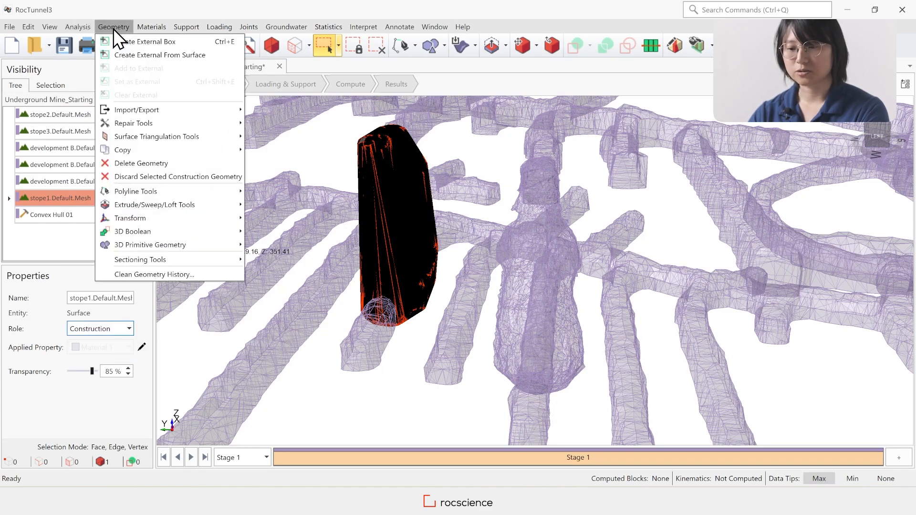
left_click(200, 177)
Set the role of Convex Hull 01 to Geology and clear the selection
left_click(62, 197)
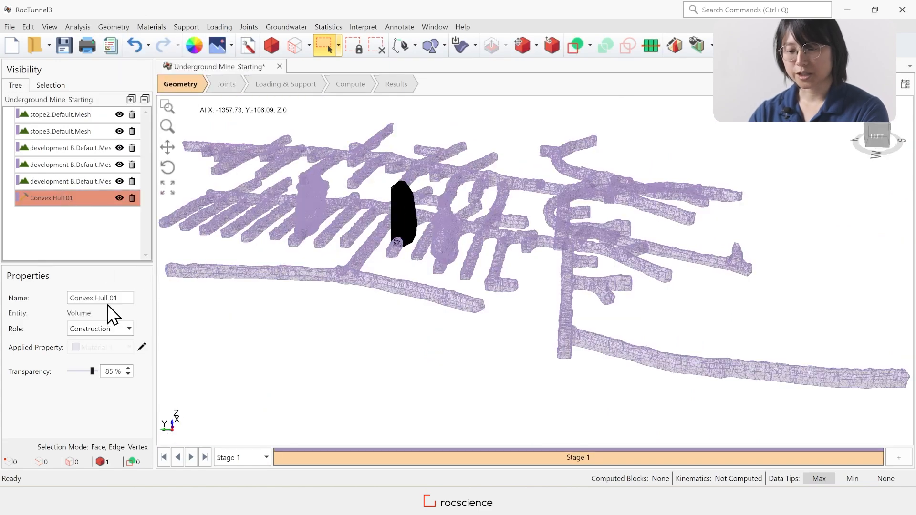
left_click(123, 329)
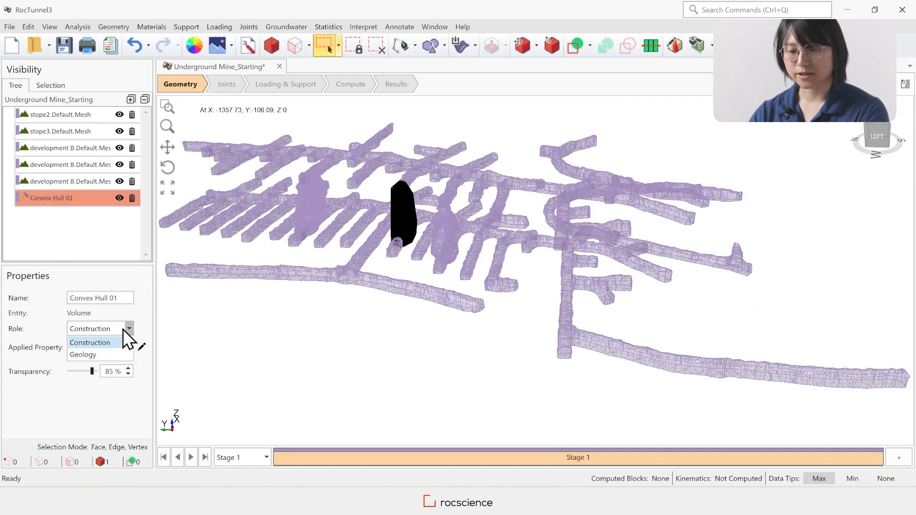
left_click(106, 356)
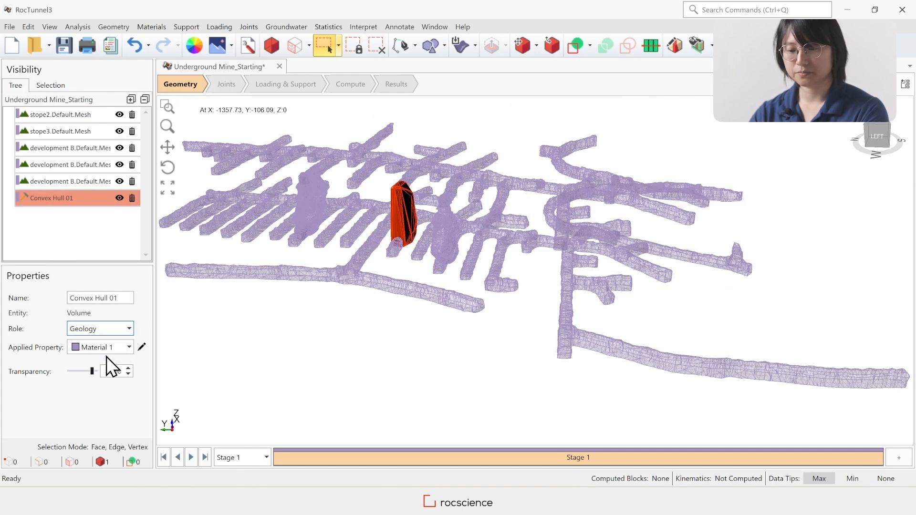
left_click(307, 323)
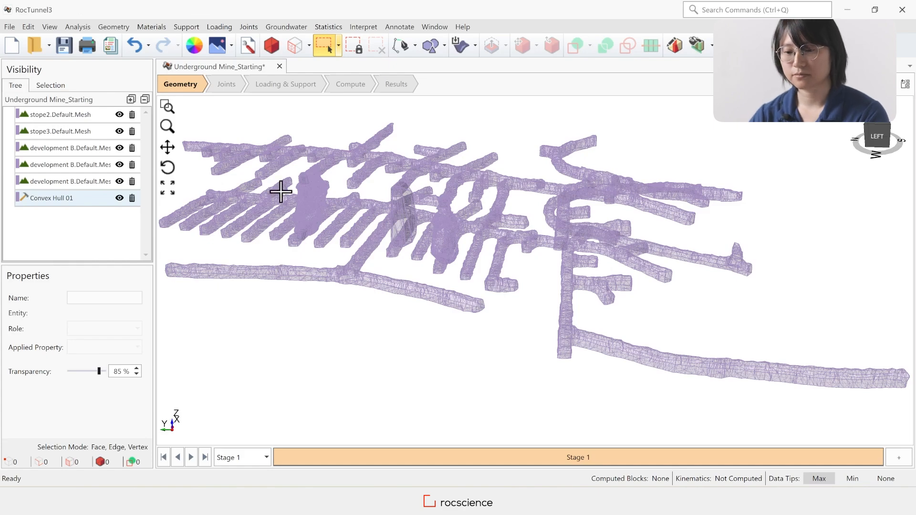
Re-triangulate all stope, development and Convex Hull 01 volumes together with Medium feature preservation, a 1° patch angle tolerance and Auto resolution
left_click(75, 114)
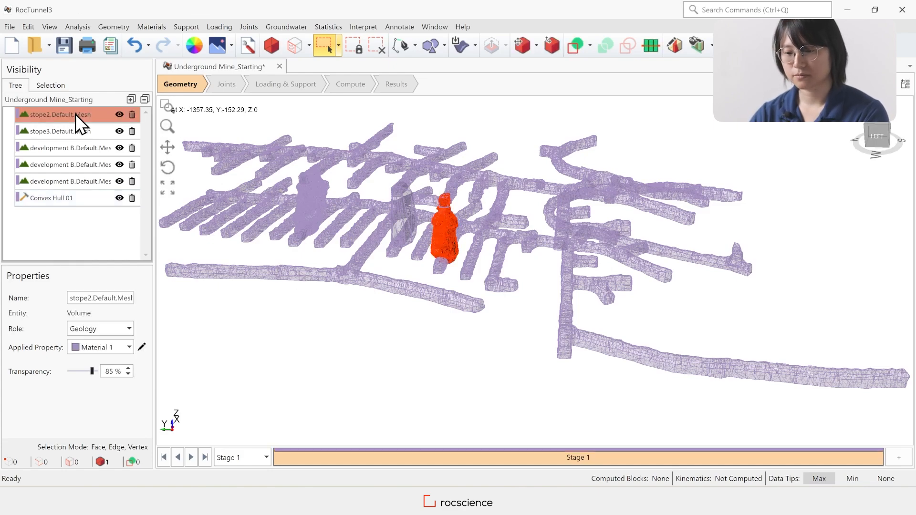
left_click(93, 198, "shift")
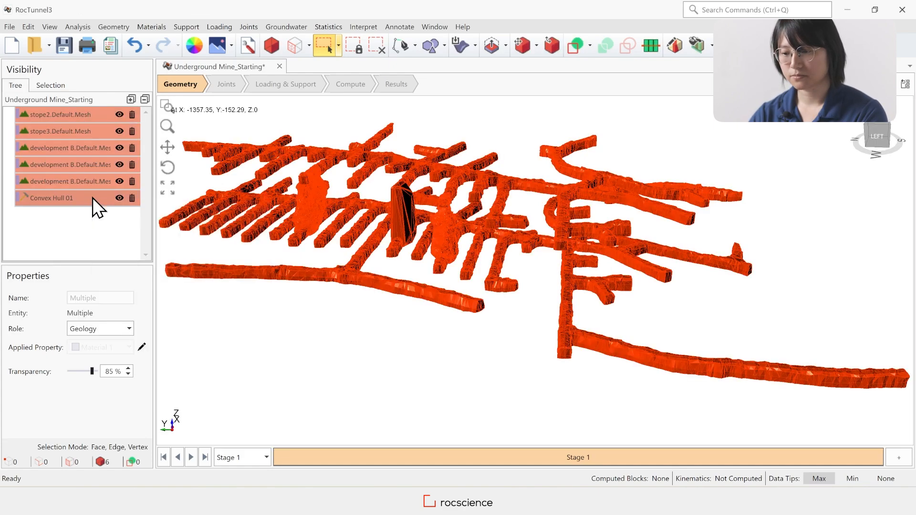
left_click(109, 26)
mouse_move(209, 141)
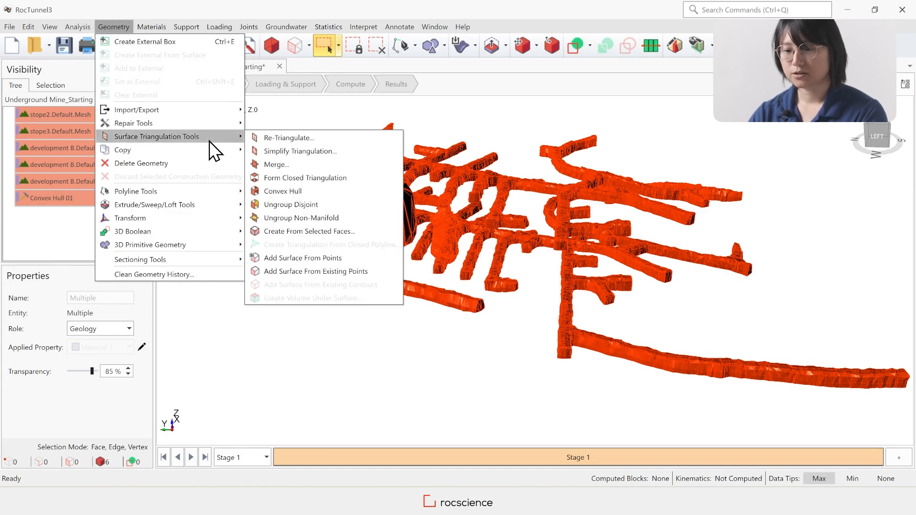
left_click(350, 140)
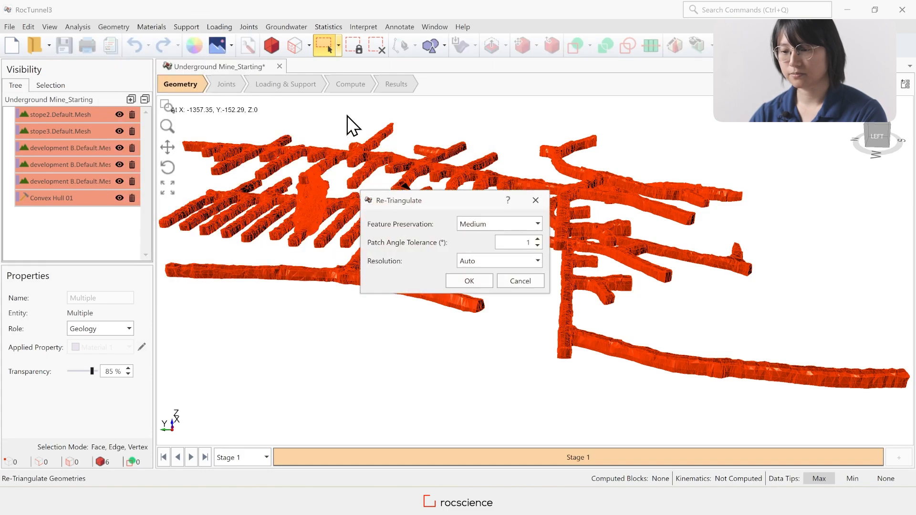
left_click(463, 278)
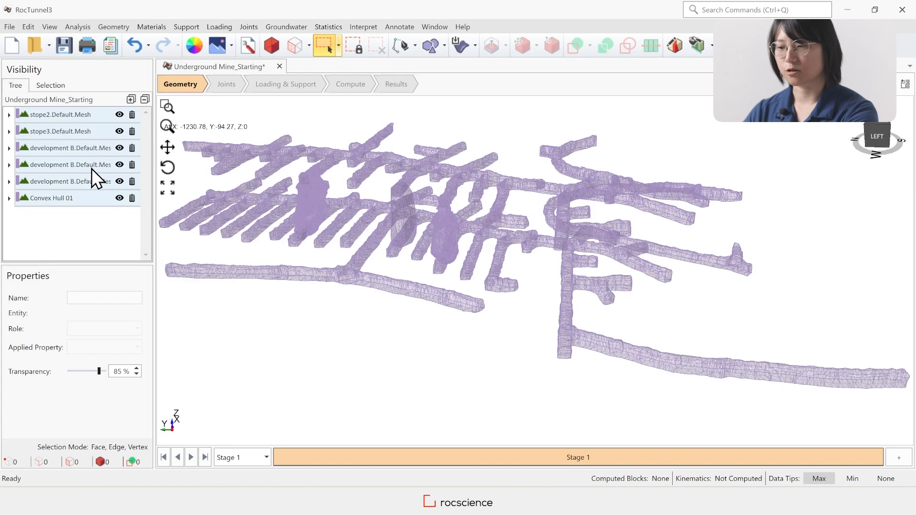
Merge all re-triangulated stope, development and Convex Hull 01 volumes into one mesh using the Low tolerance option
mouse_move(92, 180)
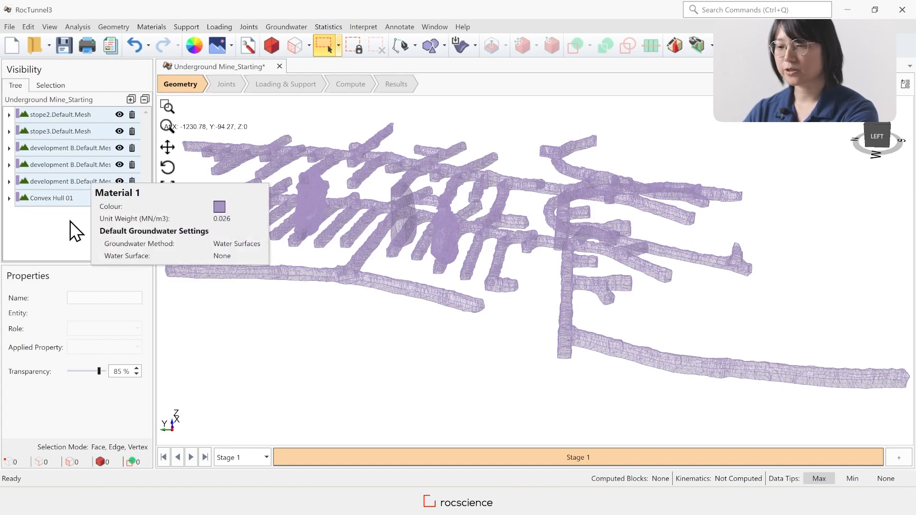
left_click(89, 115)
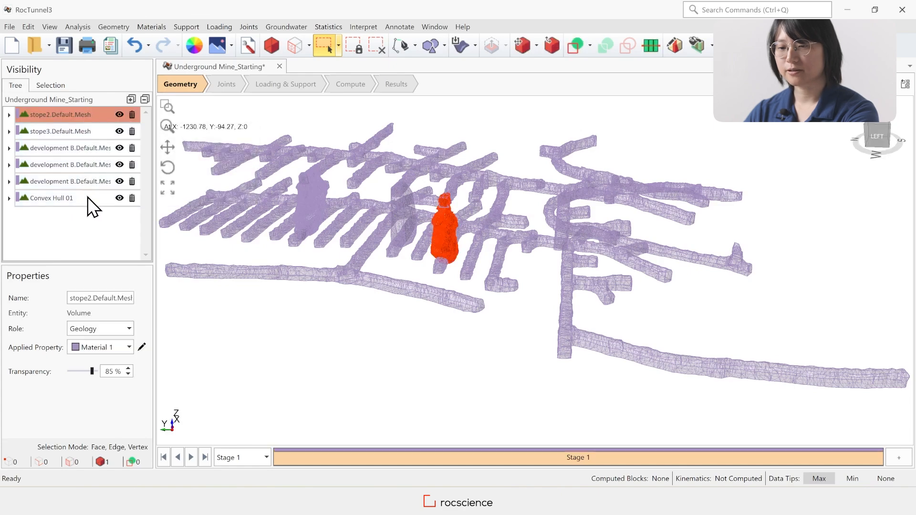
left_click(86, 197, "shift")
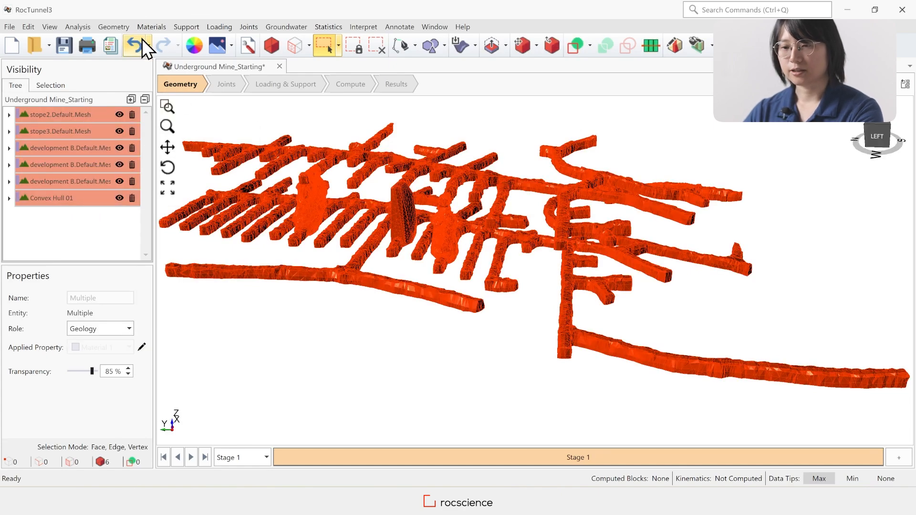
left_click(117, 28)
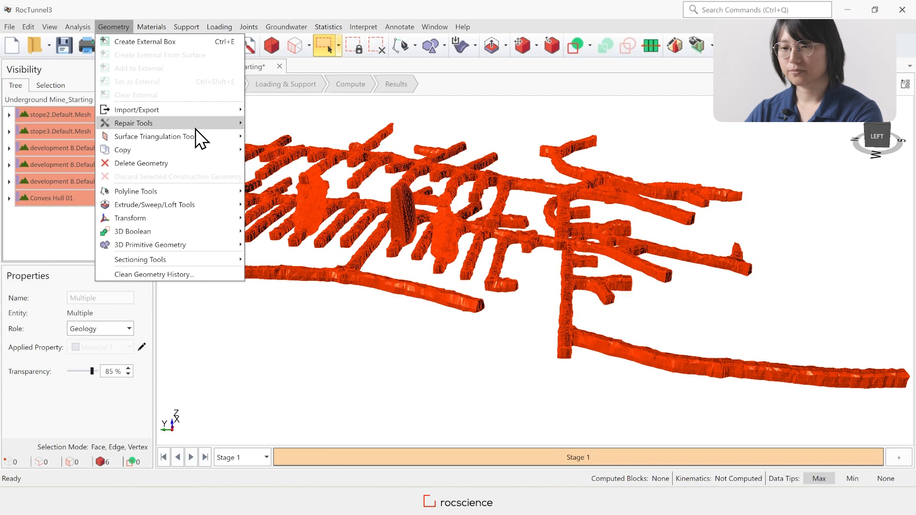
mouse_move(202, 137)
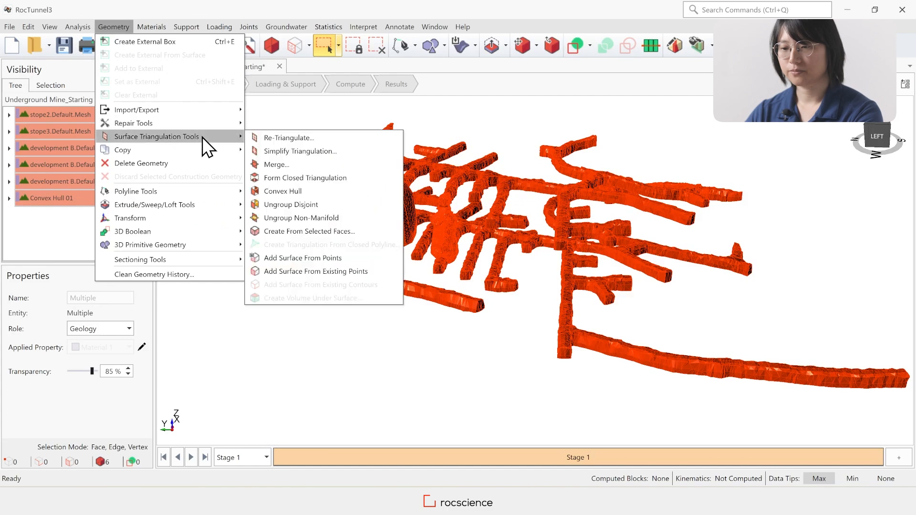
left_click(278, 164)
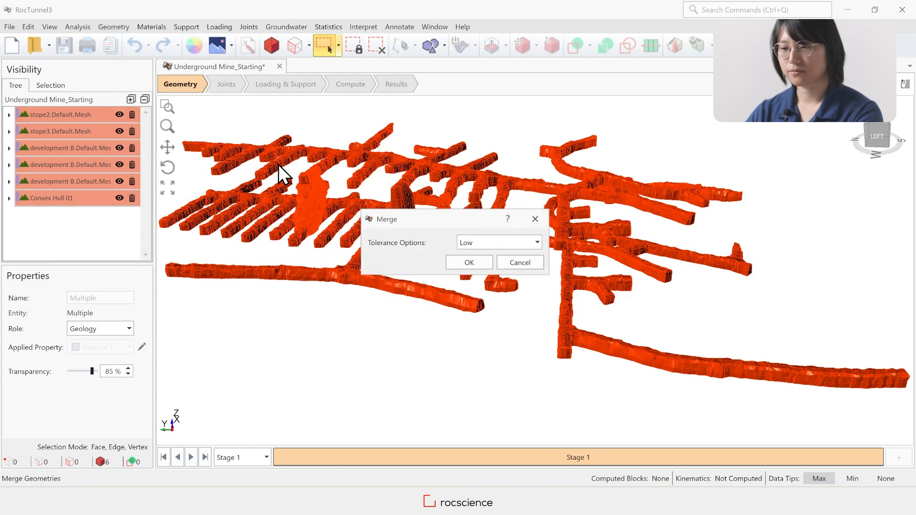
left_click(469, 263)
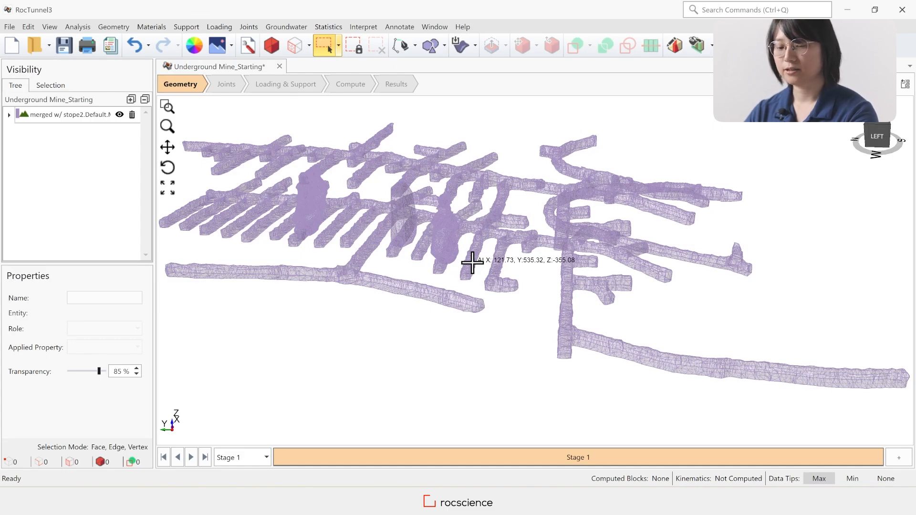
Check the merged mesh for geometry defects, displaying only the Non-Manifold category, and examine where these defects lie on the tunnels and stopes
left_click(71, 114)
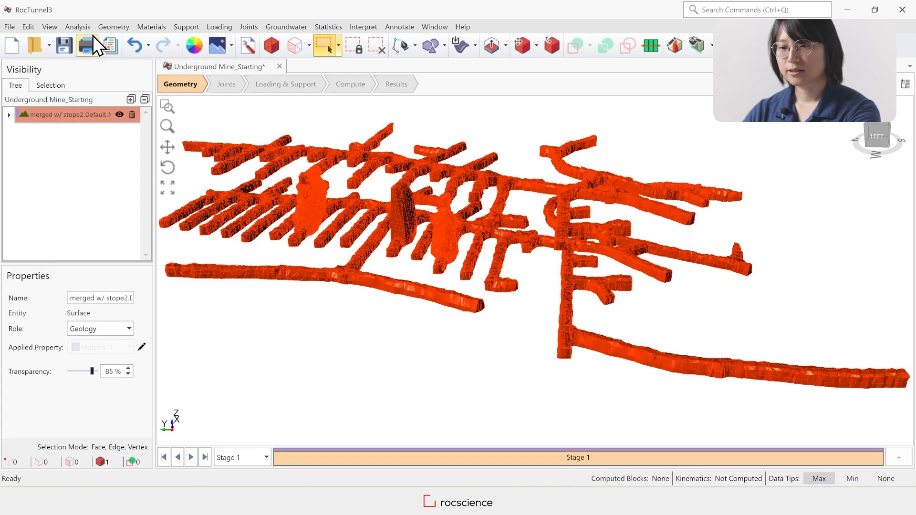
left_click(122, 27)
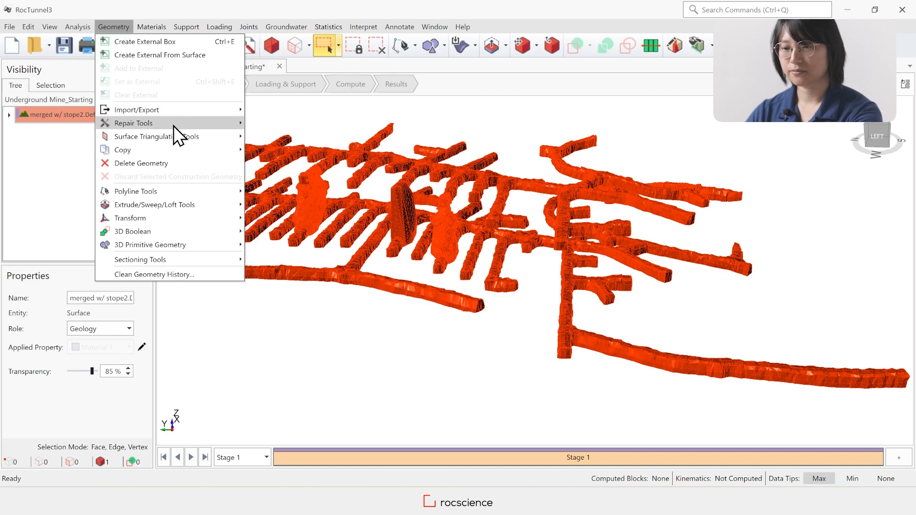
mouse_move(182, 123)
left_click(302, 128)
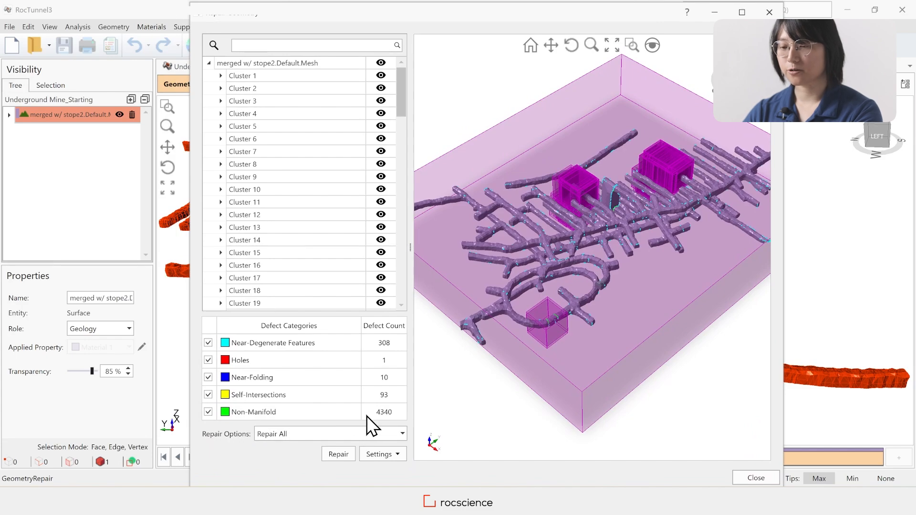
left_click(209, 394)
left_click(209, 377)
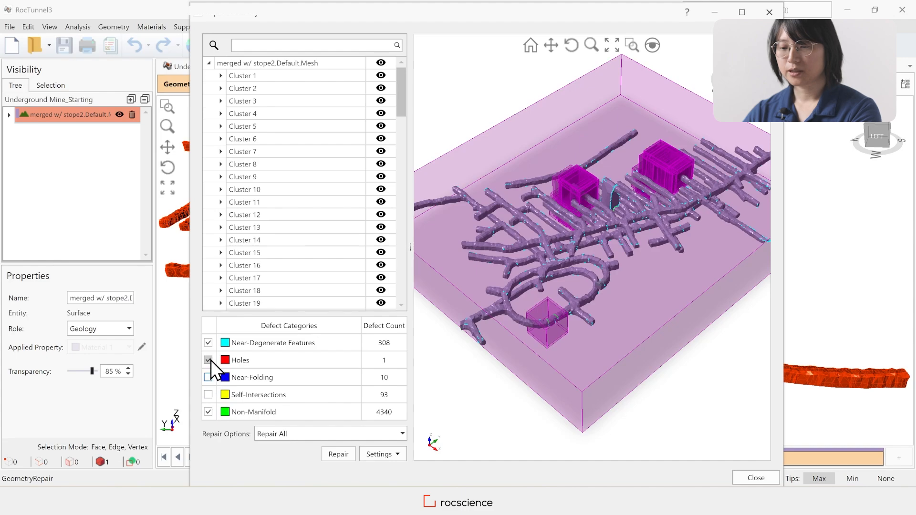
left_click(339, 452)
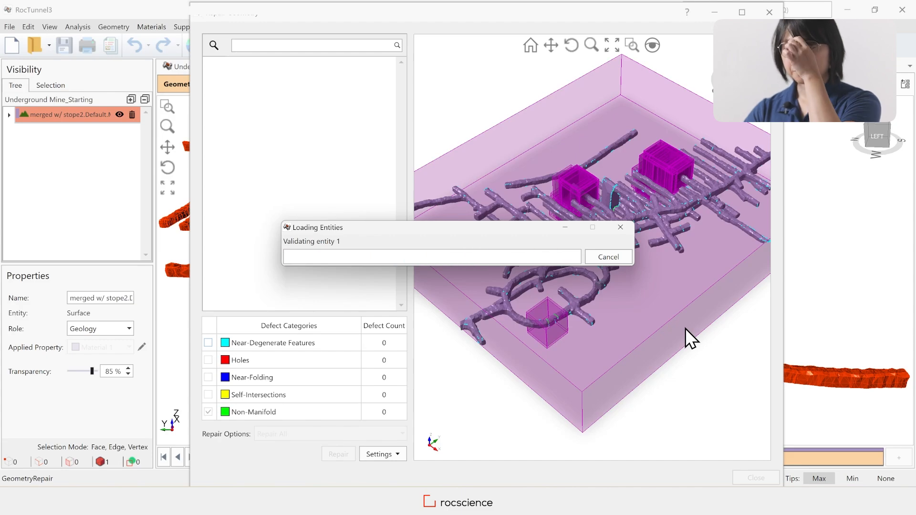
scroll(575, 273, "up", 3)
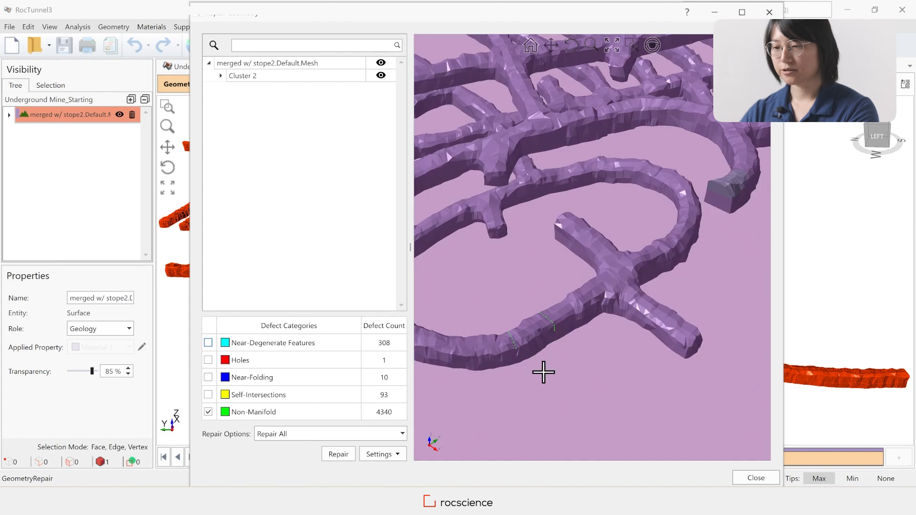
scroll(542, 370, "down", 3)
scroll(591, 91, "up", 5)
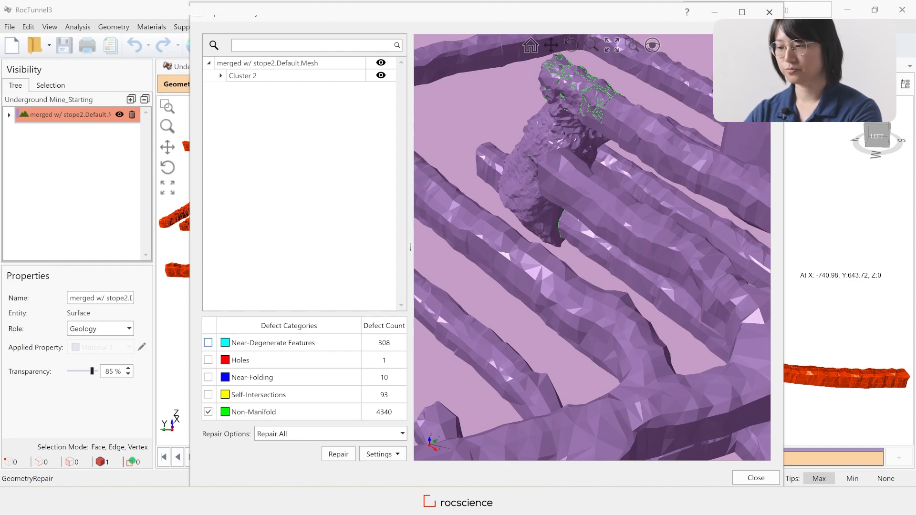
left_click(757, 478)
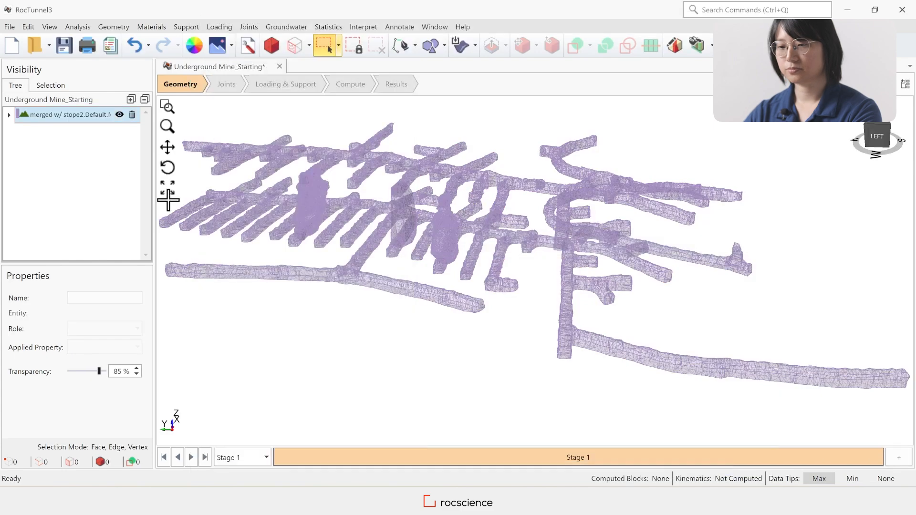
Merge the merged mesh again with a Custom tolerance, setting the intersect tolerance to 0.5 m
left_click(90, 116)
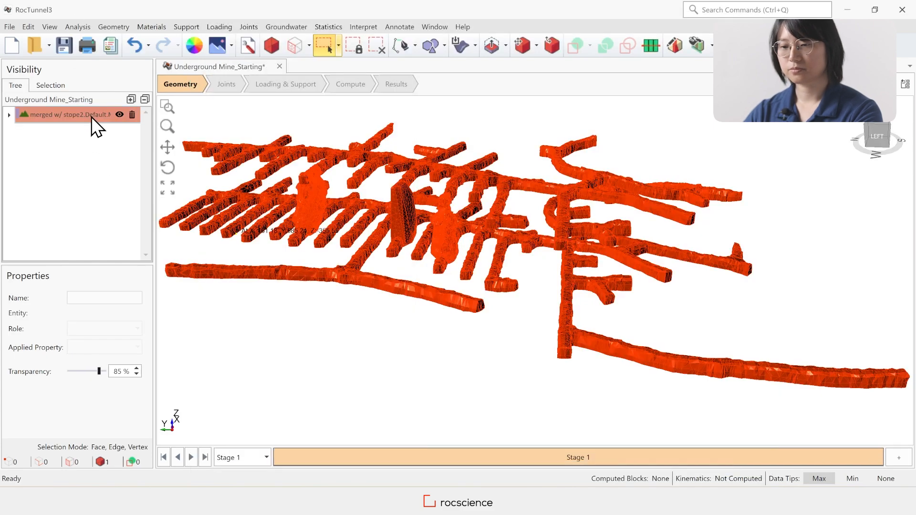
left_click(122, 29)
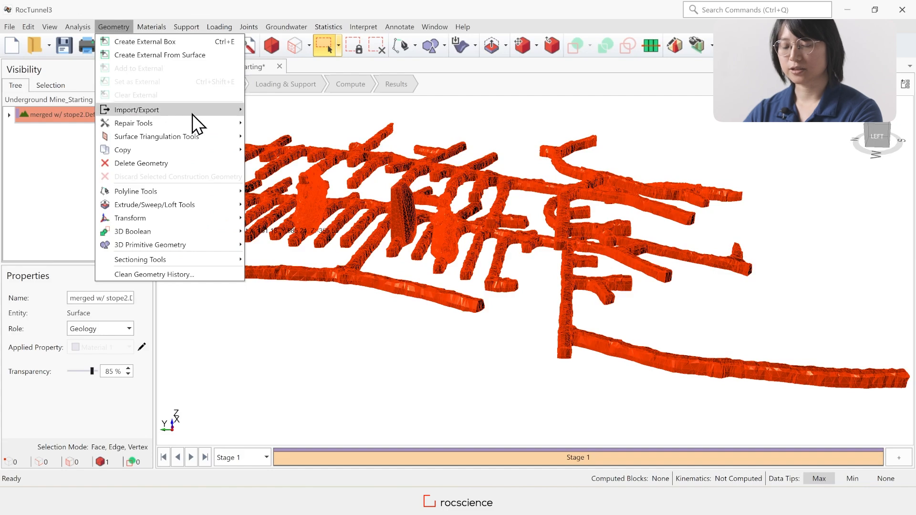
mouse_move(217, 138)
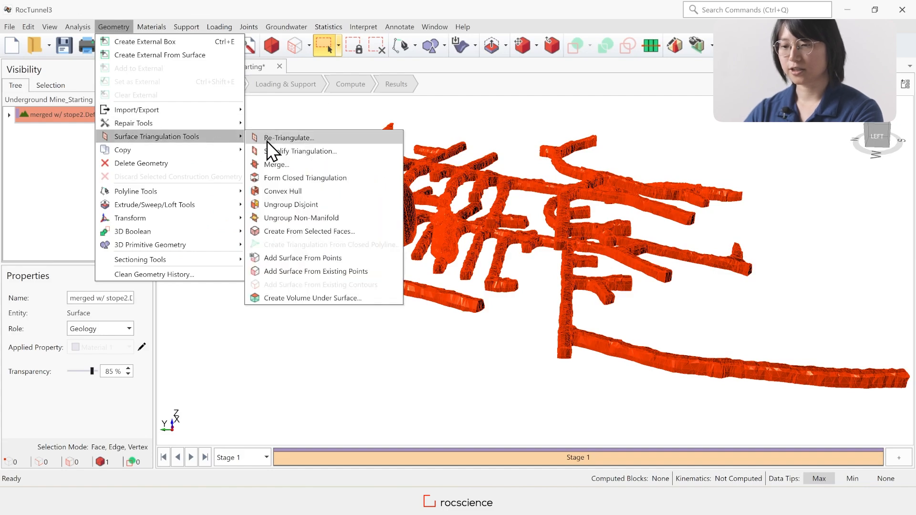
left_click(286, 165)
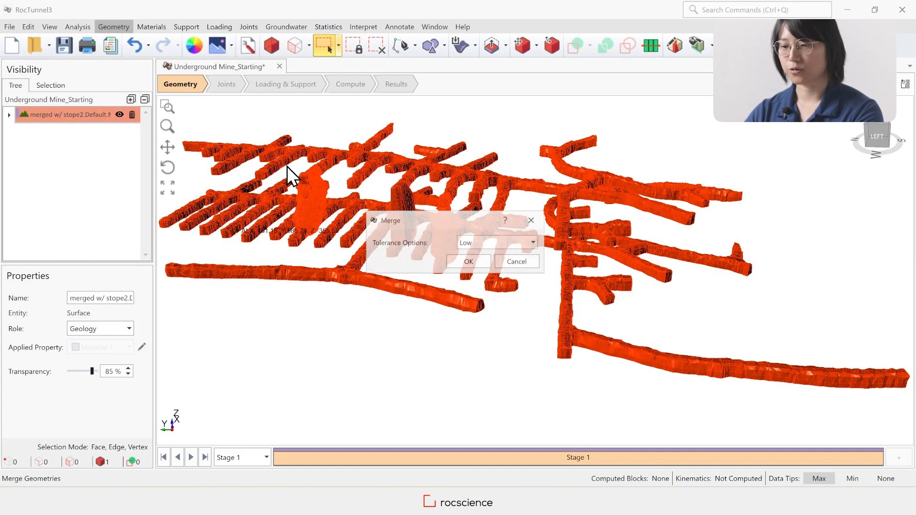
left_click(500, 243)
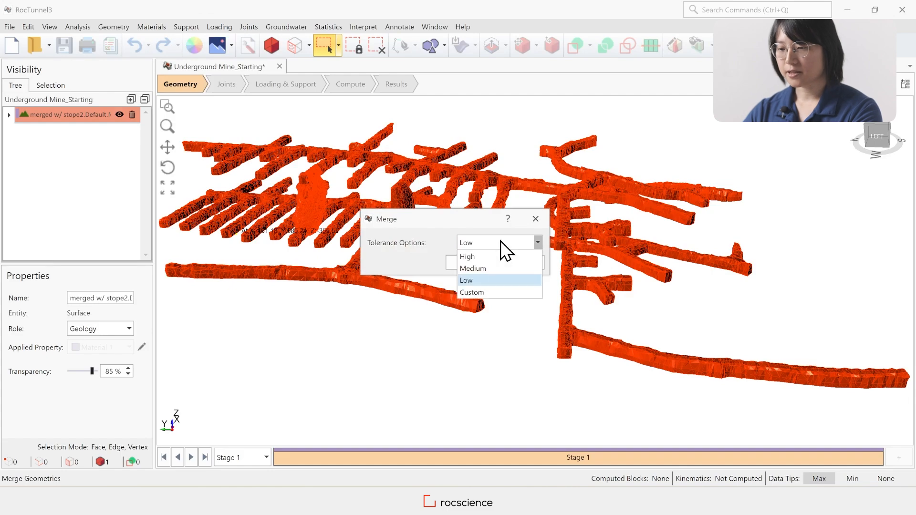
left_click(483, 292)
left_click(528, 262)
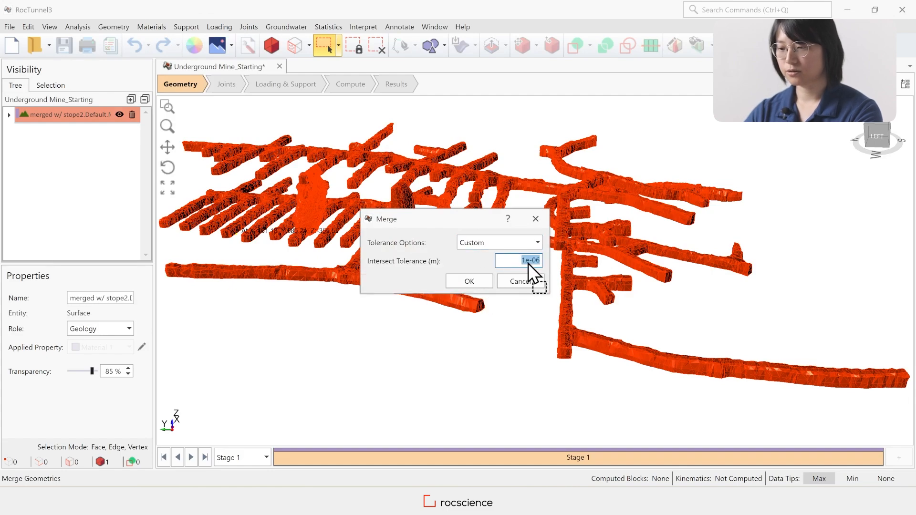
type("0.5")
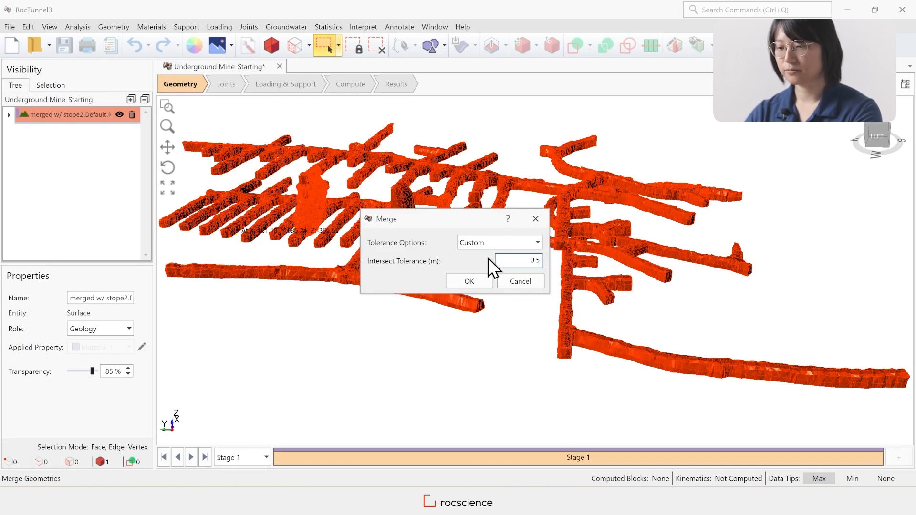
left_click(470, 282)
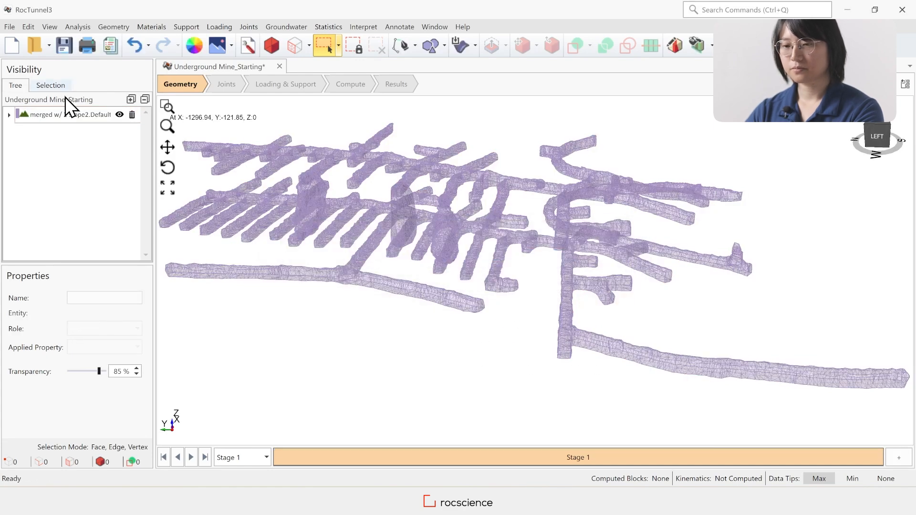
Check the defect counts of the newly merged mesh in Repair Geometry and close it without repairing
left_click(77, 117)
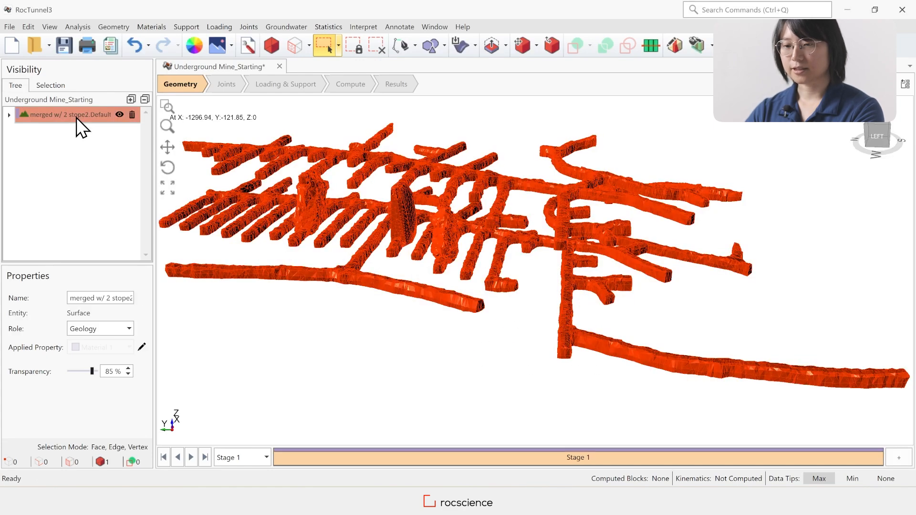
left_click(114, 25)
mouse_move(193, 124)
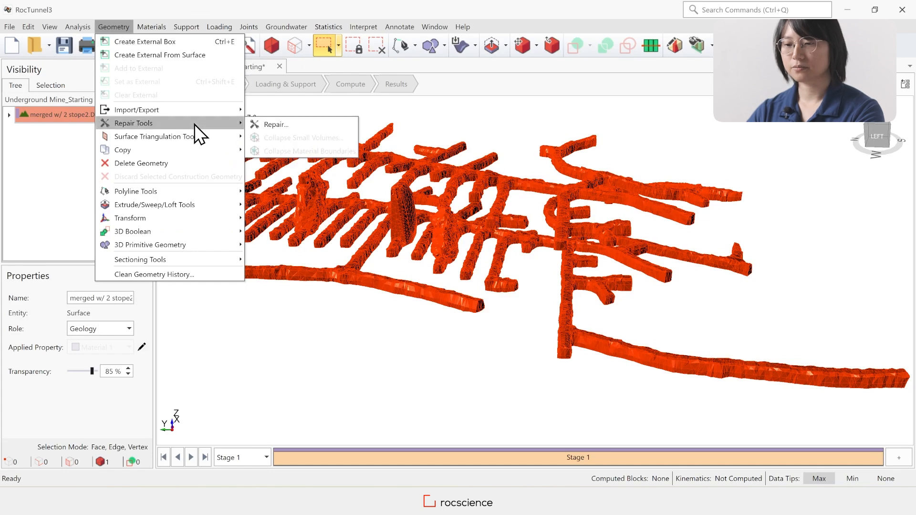
left_click(276, 125)
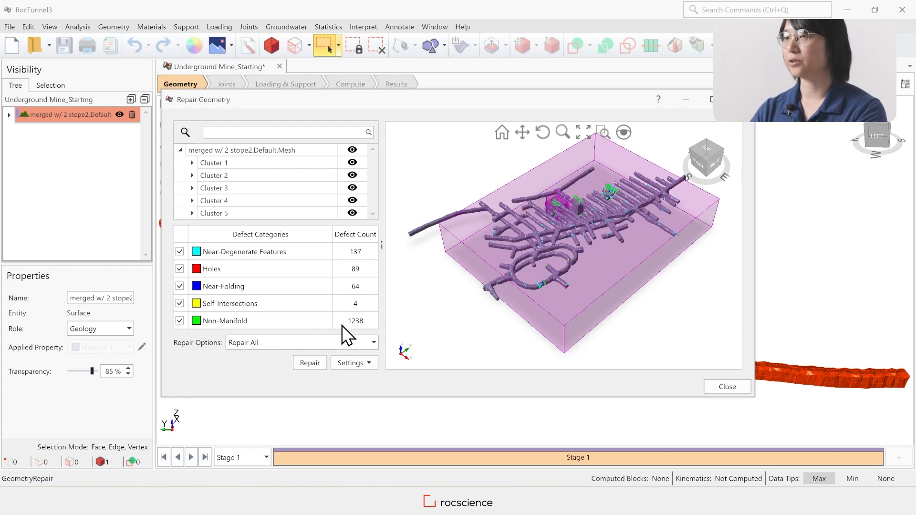
left_click(719, 386)
Split the twice-merged mesh into separate surfaces with Ungroup Non-Manifold
left_click(96, 116)
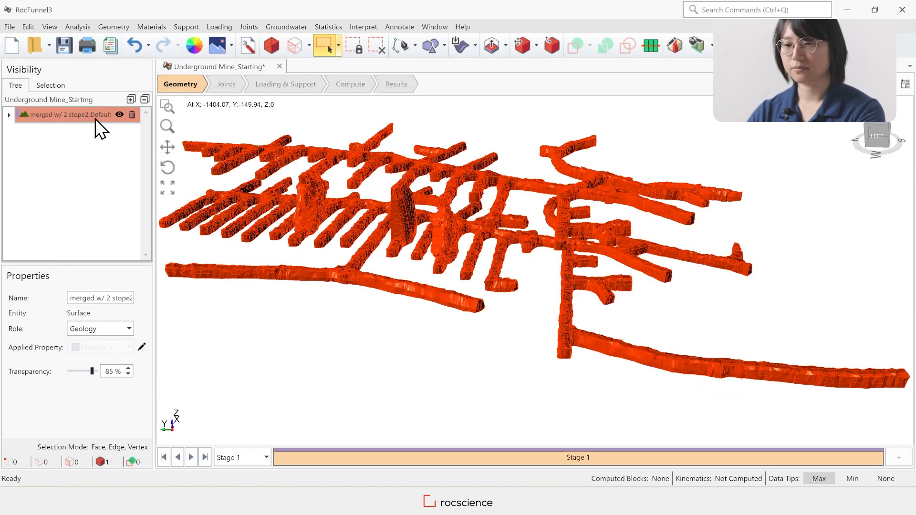
left_click(118, 24)
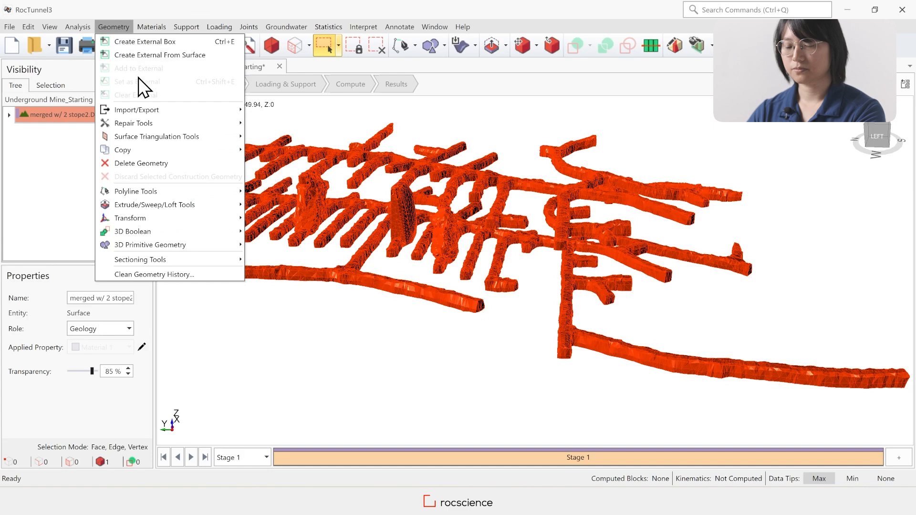
mouse_move(213, 139)
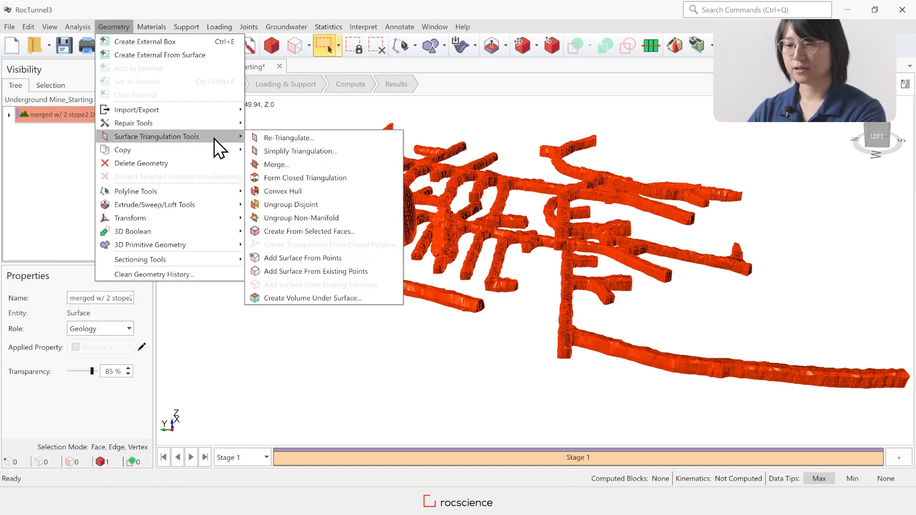
left_click(360, 218)
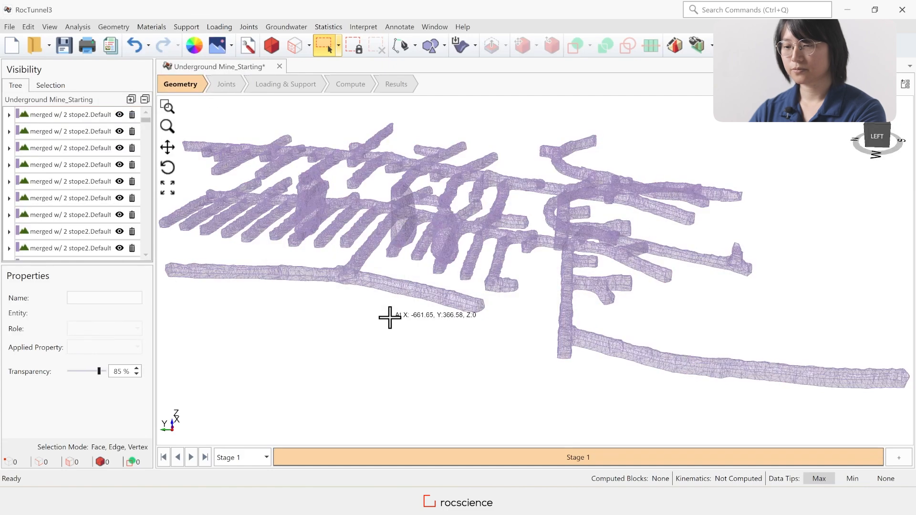
Select the tunnel and stope surfaces as whole entities and build a new surface from them with Create From Selected Faces
mouse_move(147, 121)
left_mouse_down()
mouse_move(147, 249)
mouse_move(159, 108)
left_mouse_up()
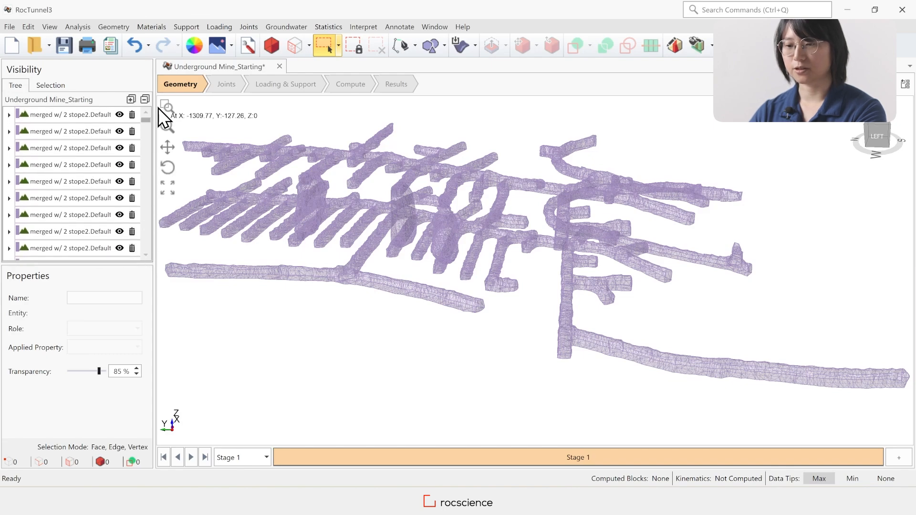
left_click(271, 44)
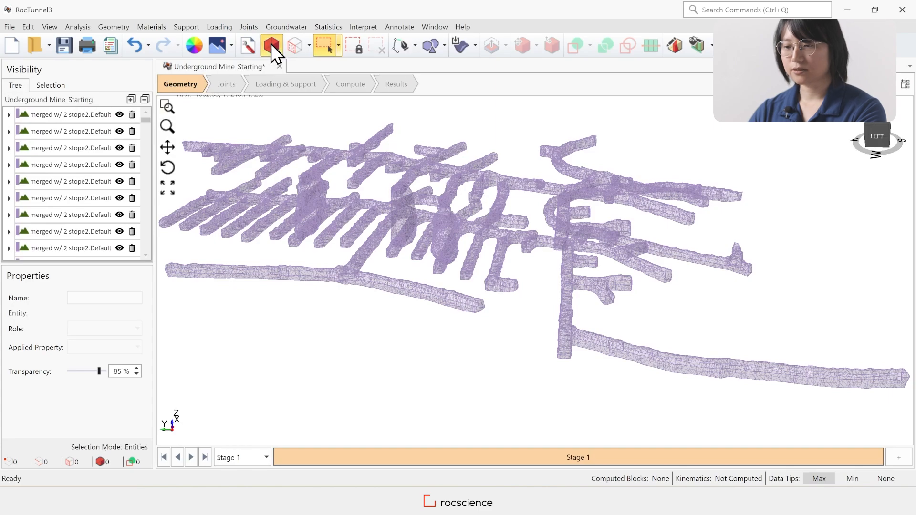
middle_click_drag(575, 339, 677, 276)
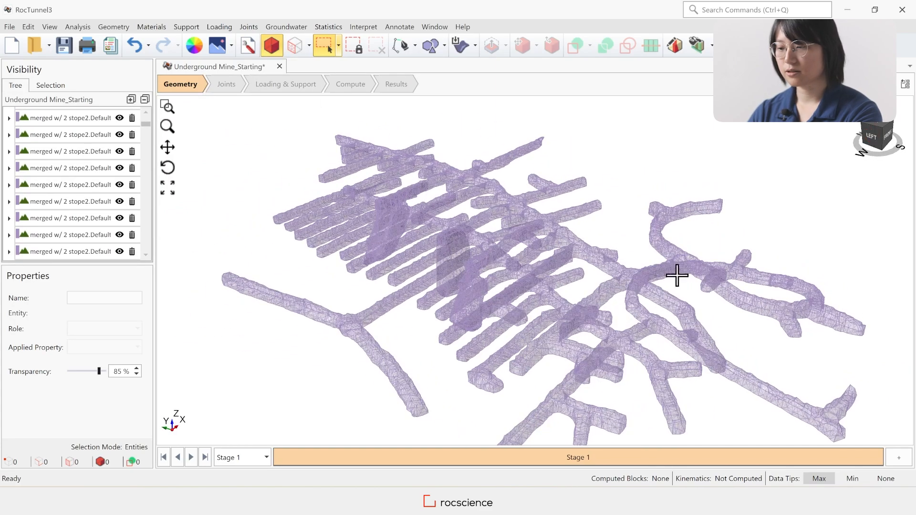
left_click(660, 233)
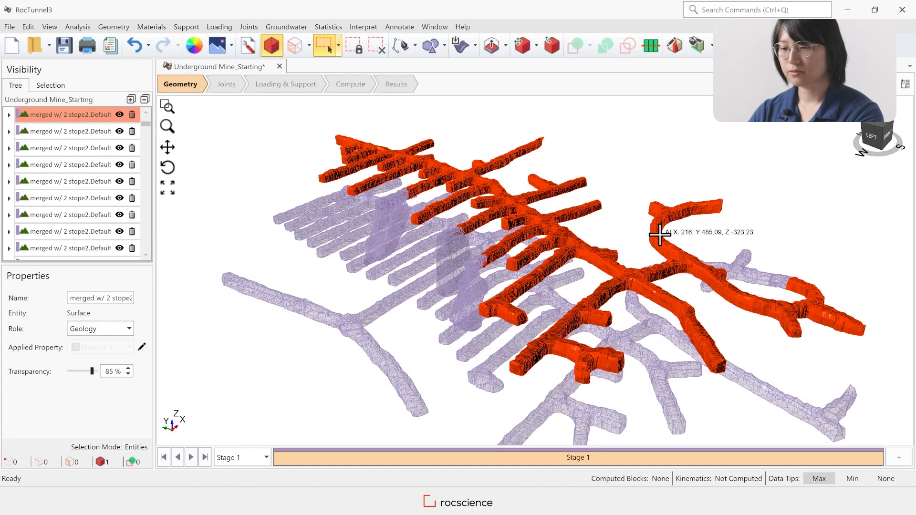
left_click(767, 283)
left_click(451, 254)
scroll(451, 255, "up", 5)
scroll(653, 287, "up", 5)
middle_click_drag(764, 260, 484, 225)
left_click(653, 286)
left_click(485, 225)
scroll(484, 224, "down", 5)
left_click(618, 368)
middle_click_drag(618, 367, 579, 196)
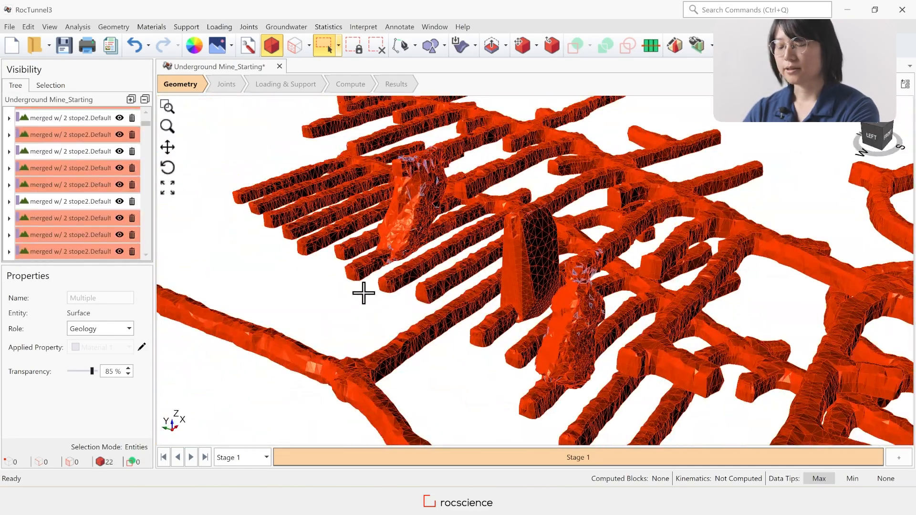
scroll(363, 293, "down", 3)
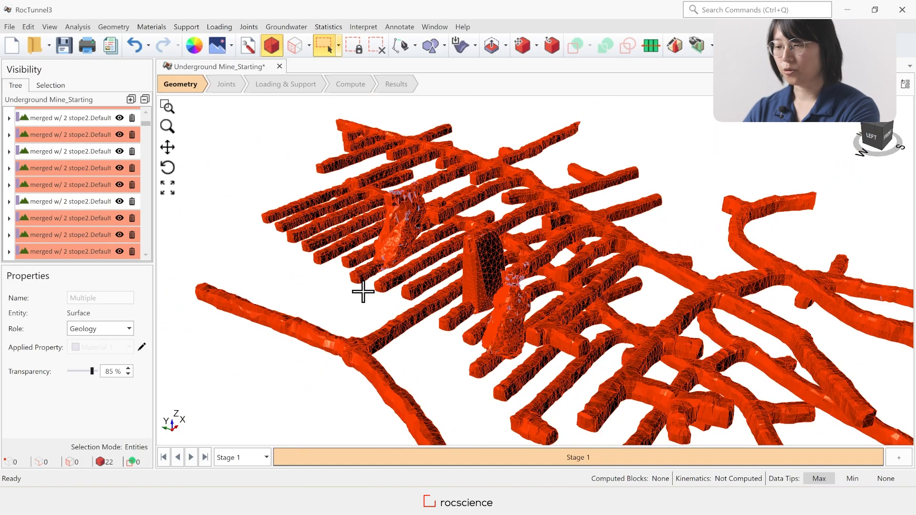
scroll(363, 292, "down", 2)
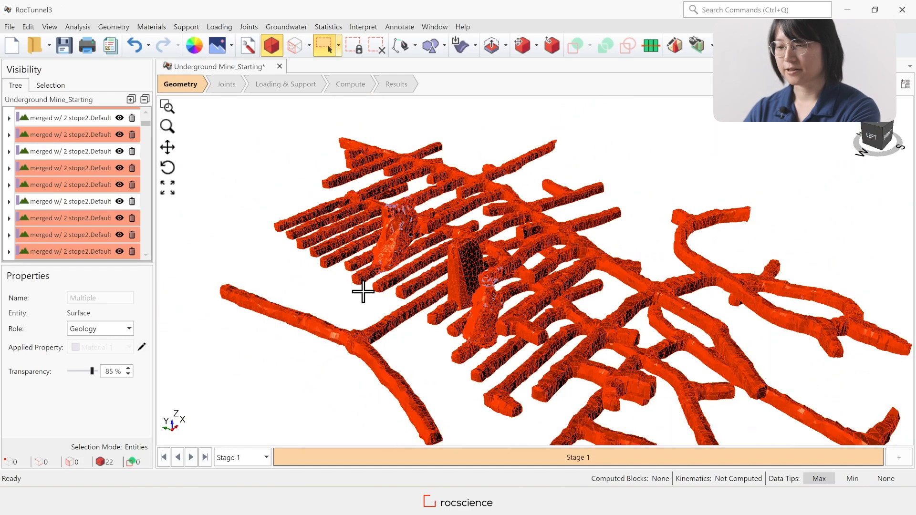
left_click(112, 28)
mouse_move(217, 138)
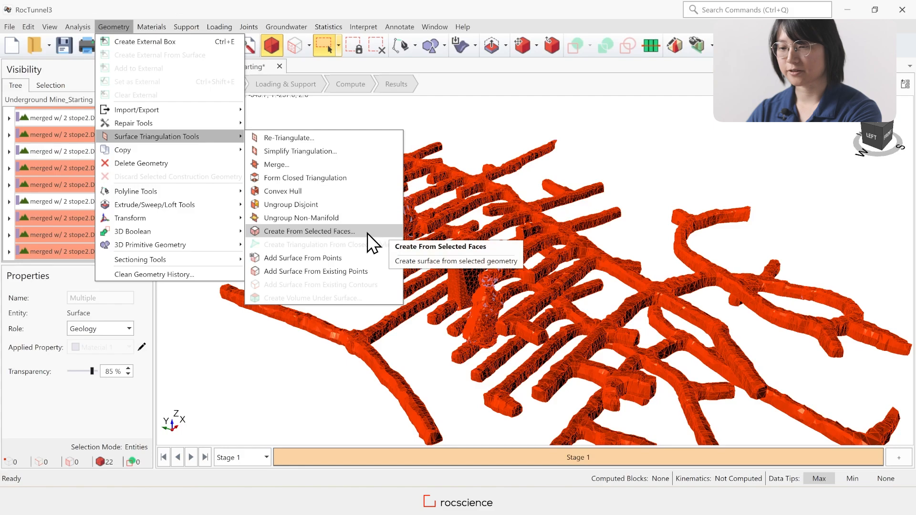
left_click(309, 231)
Set the role of all the ungrouped merged surfaces to Construction and discard them as construction geometry
left_click_drag(144, 212, 157, 108)
left_click(95, 110, "shift")
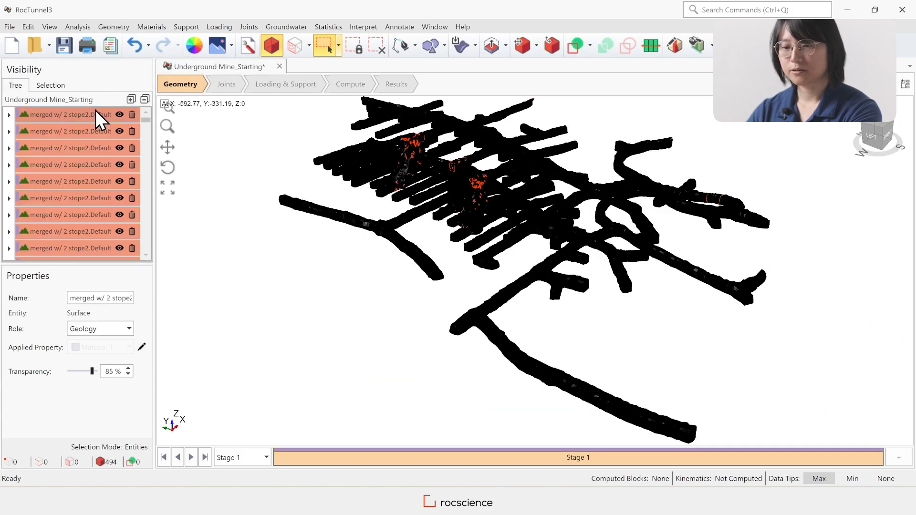
left_click(108, 330)
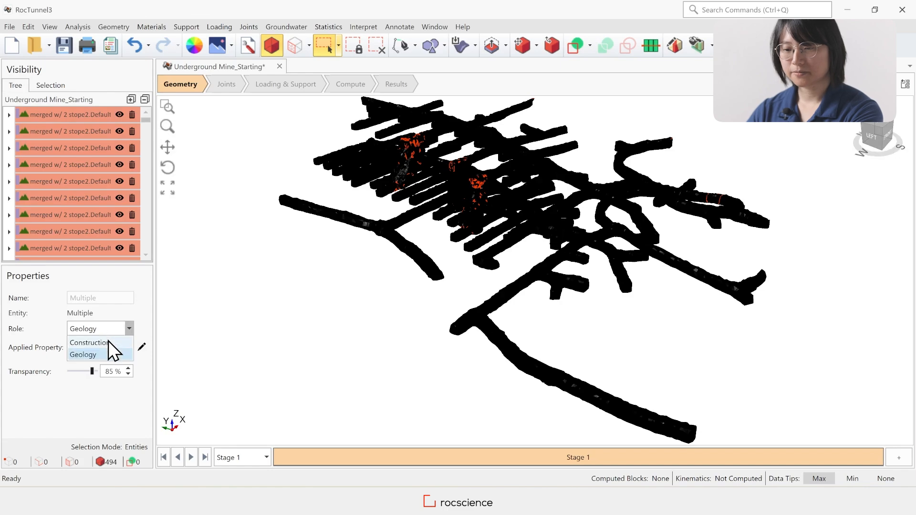
left_click(108, 343)
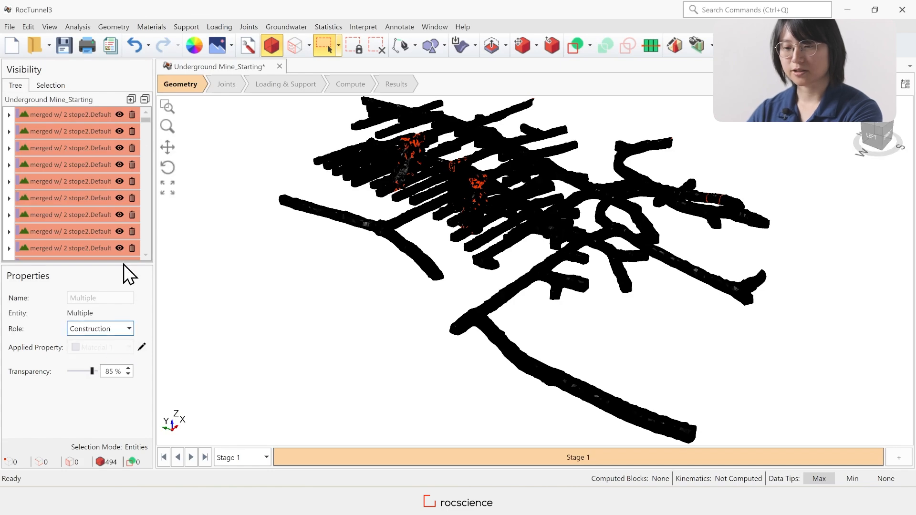
left_click(119, 26)
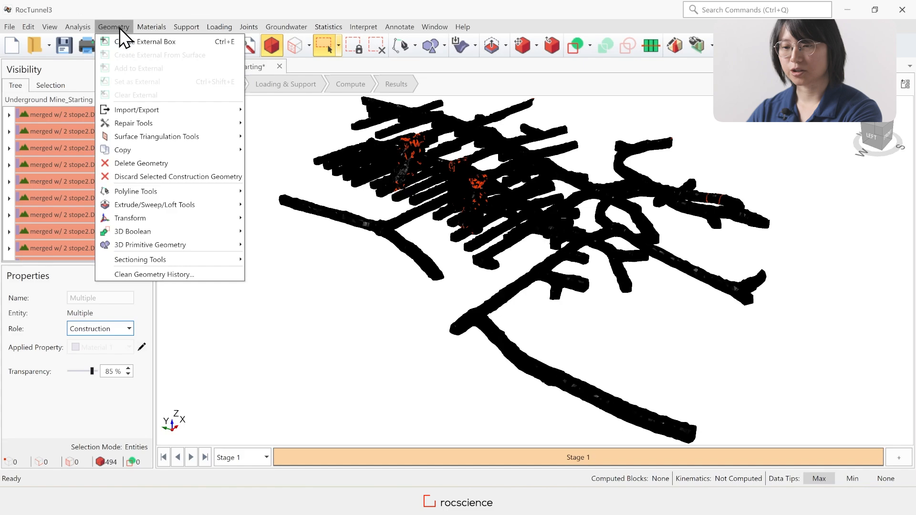
left_click(227, 176)
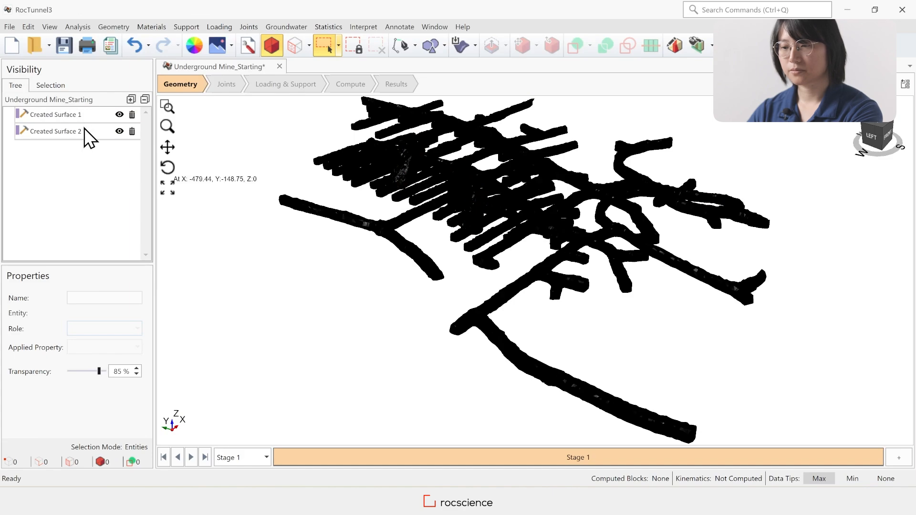
Set the role of Created Surface 1 to Geology
left_click(84, 128)
right_click(84, 128)
left_click(87, 114)
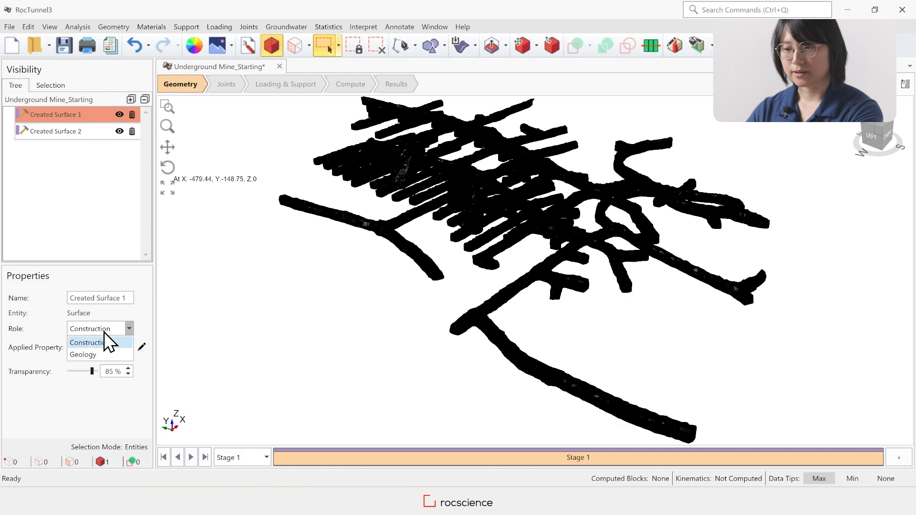
left_click(91, 355)
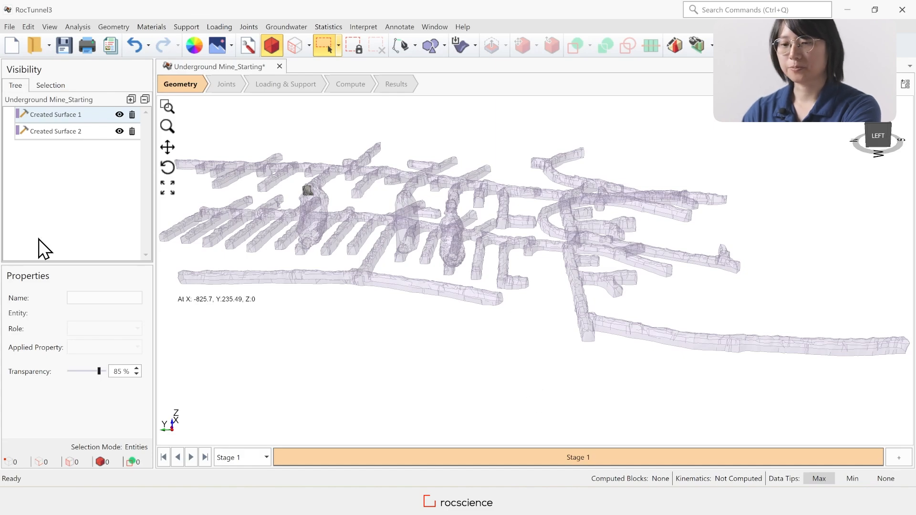
Run Repair Geometry on Created Surface 1 with the Repair All option
left_click(87, 115)
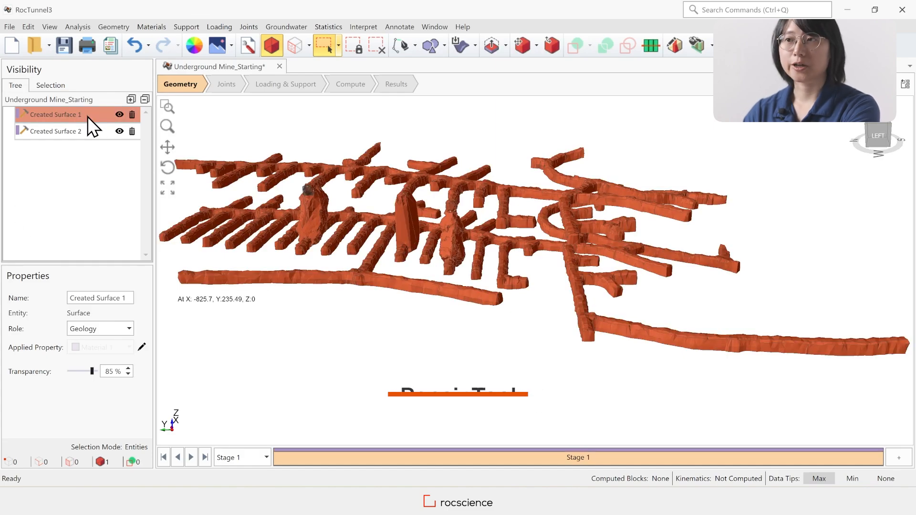
left_click(118, 27)
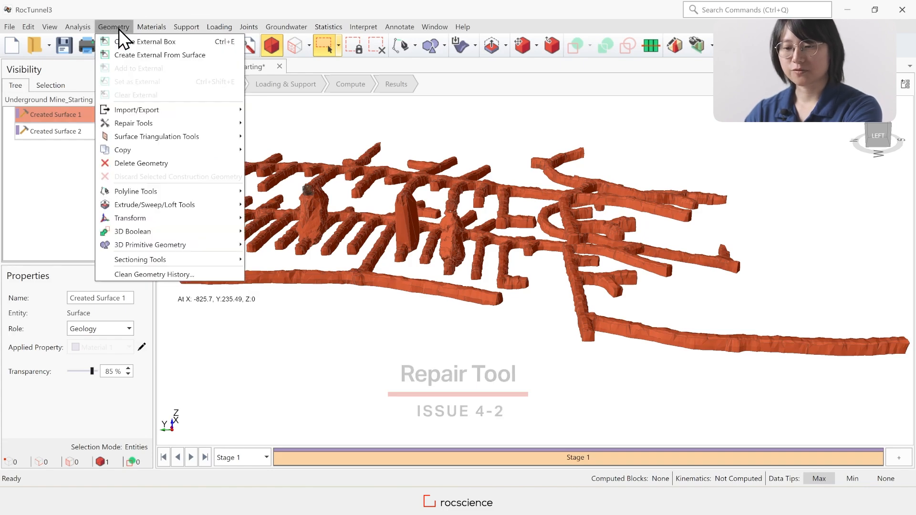
mouse_move(170, 123)
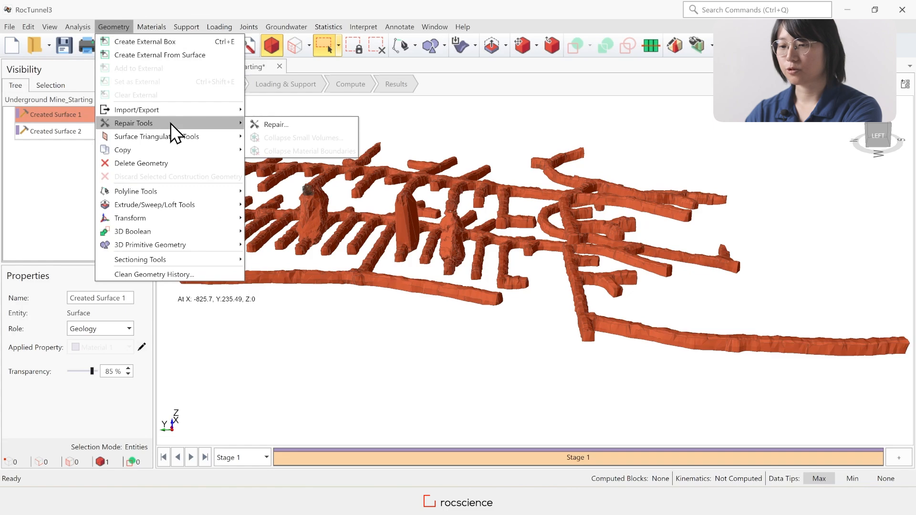
left_click(305, 126)
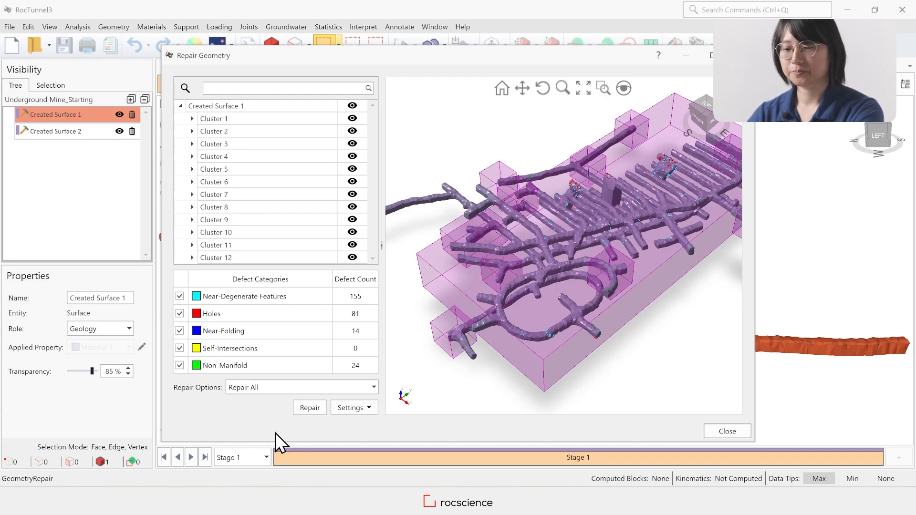
left_click(310, 408)
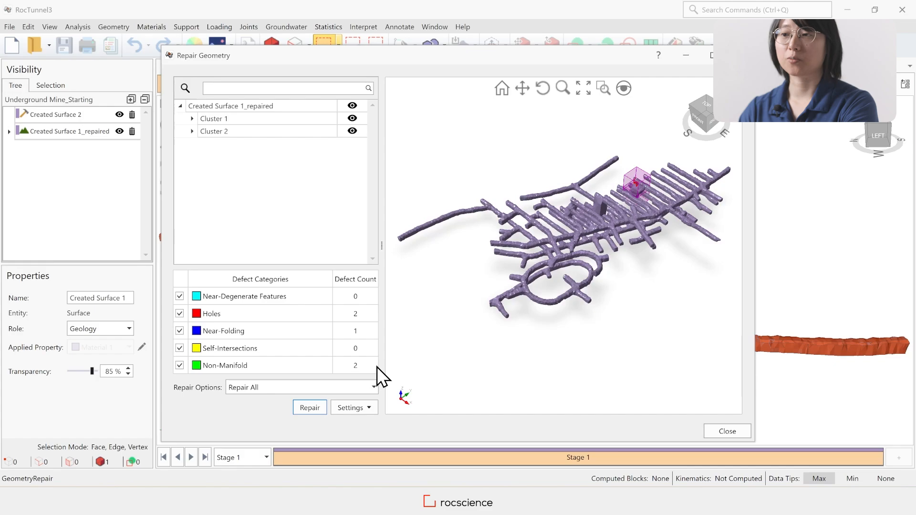
Inspect the holes at the top of the stope, then repair only the Holes category in Cluster 2 with Repair Selected
scroll(634, 179, "up", 3)
scroll(634, 179, "up", 5)
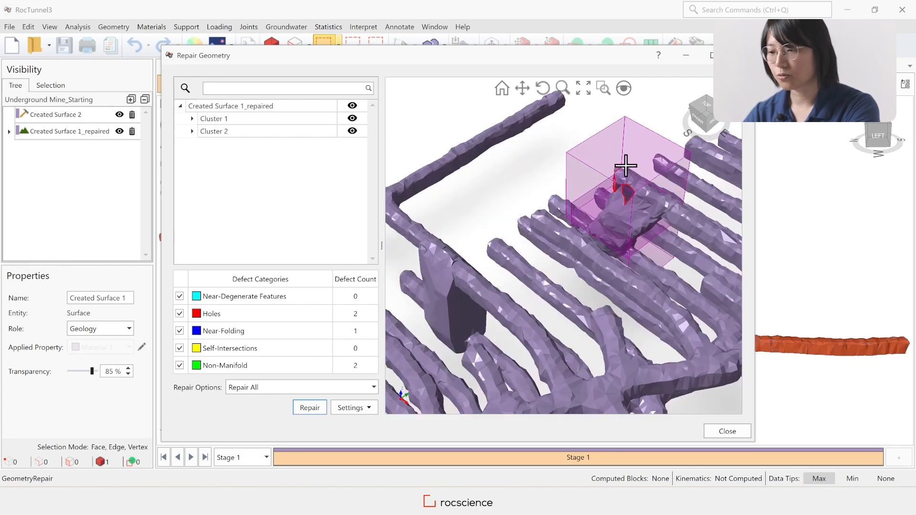
left_click_drag(700, 118, 717, 118)
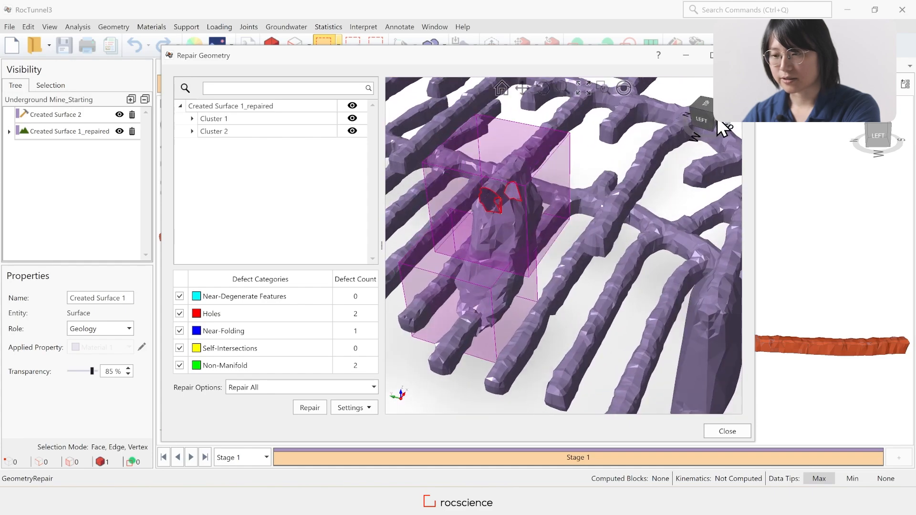
scroll(471, 210, "up", 5)
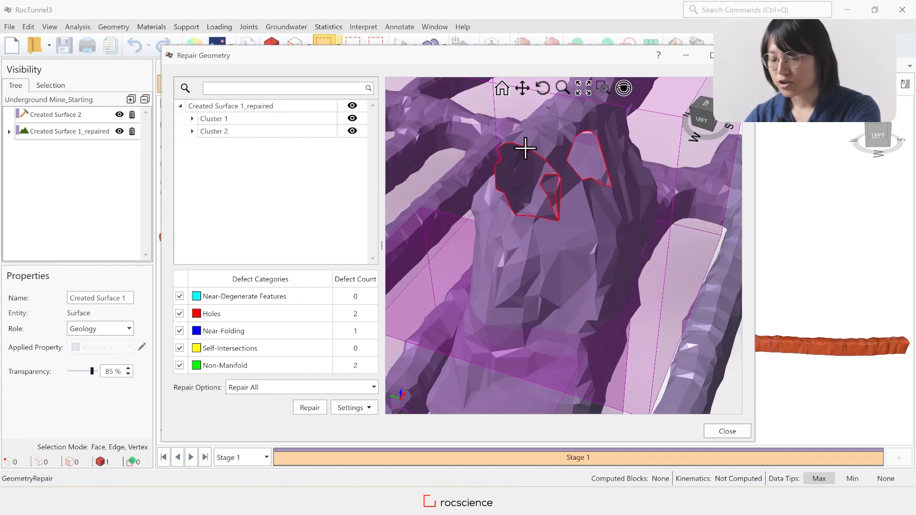
scroll(525, 148, "down", 3)
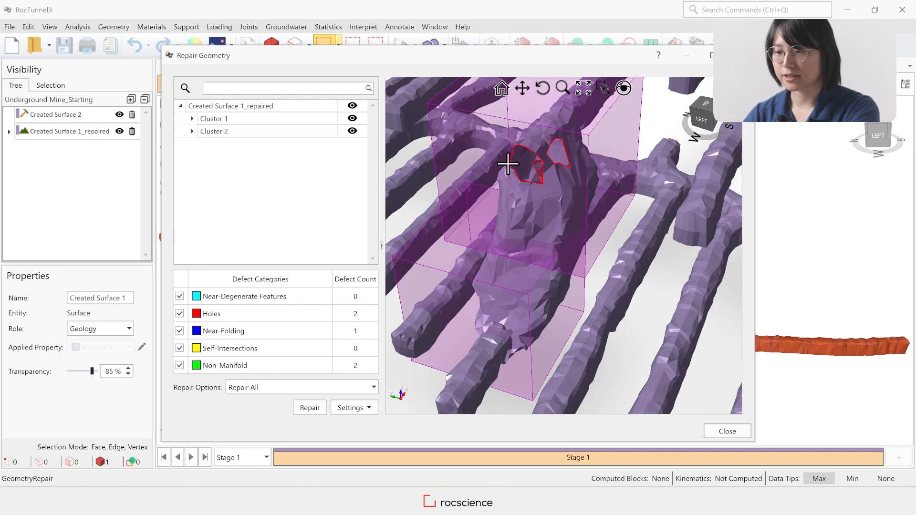
left_click(268, 387)
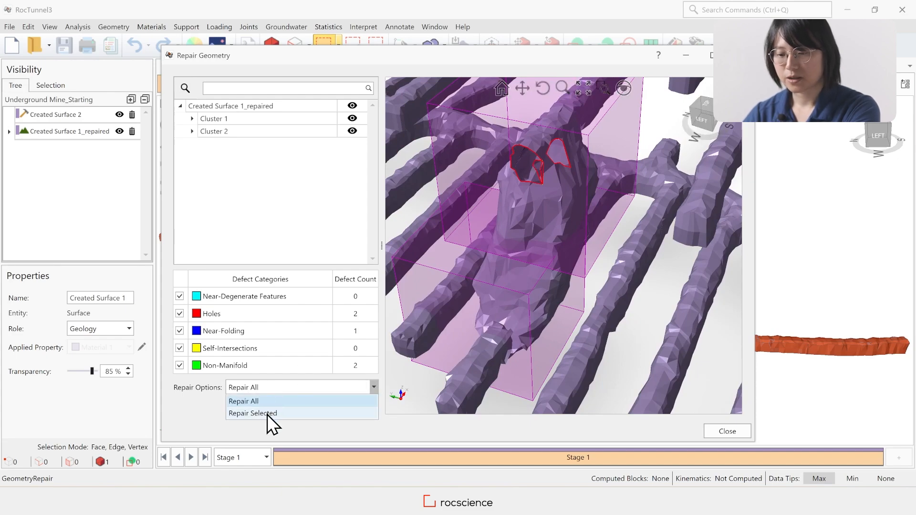
left_click(267, 414)
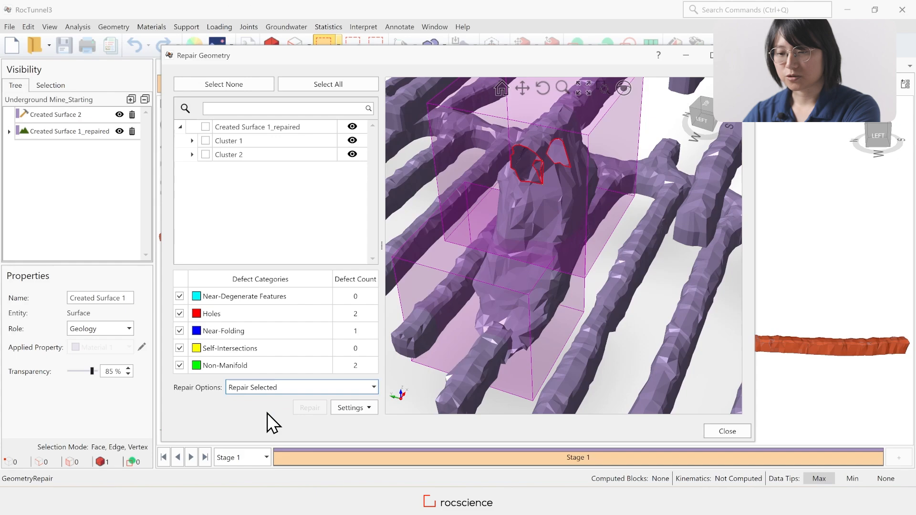
left_click(180, 365)
left_click(179, 330)
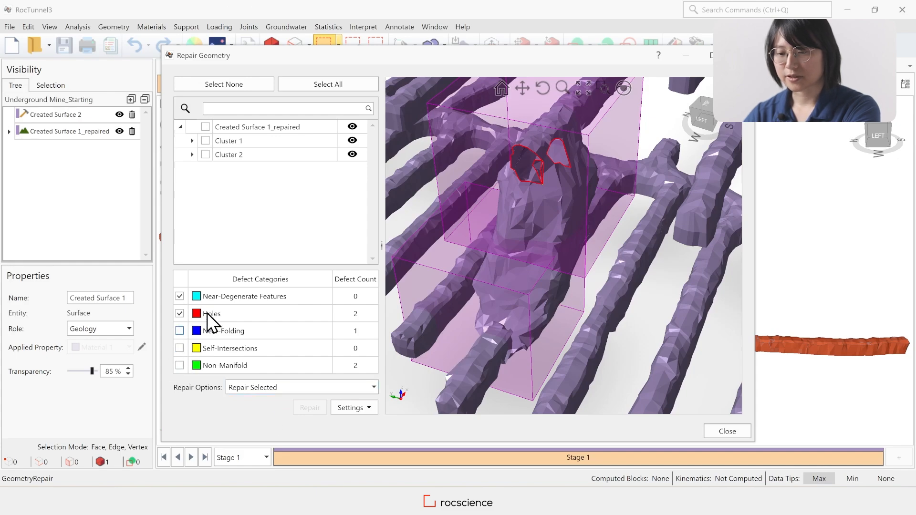
left_click(179, 296)
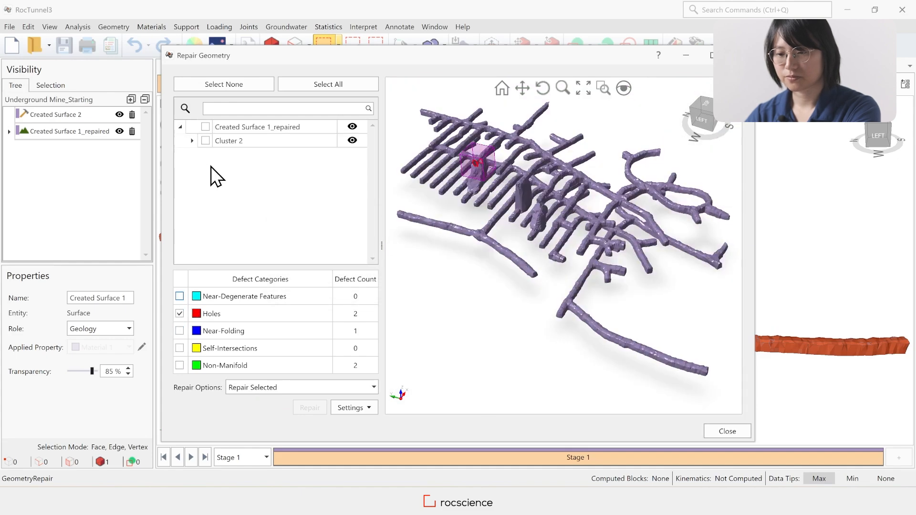
left_click(206, 141)
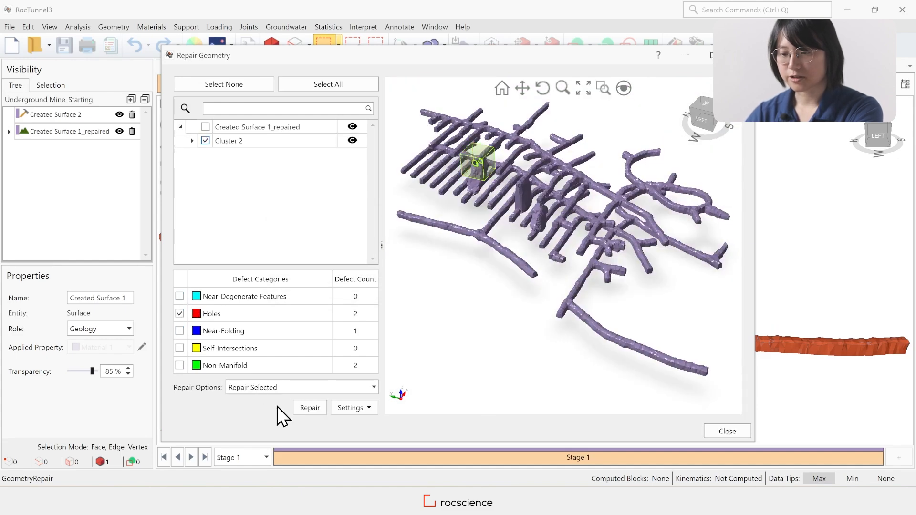
left_click(311, 409)
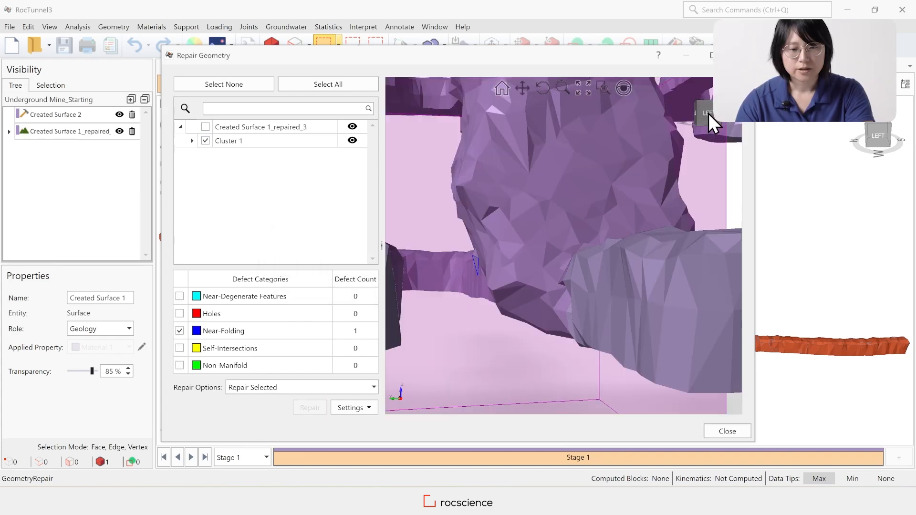
left_click_drag(708, 113, 709, 115)
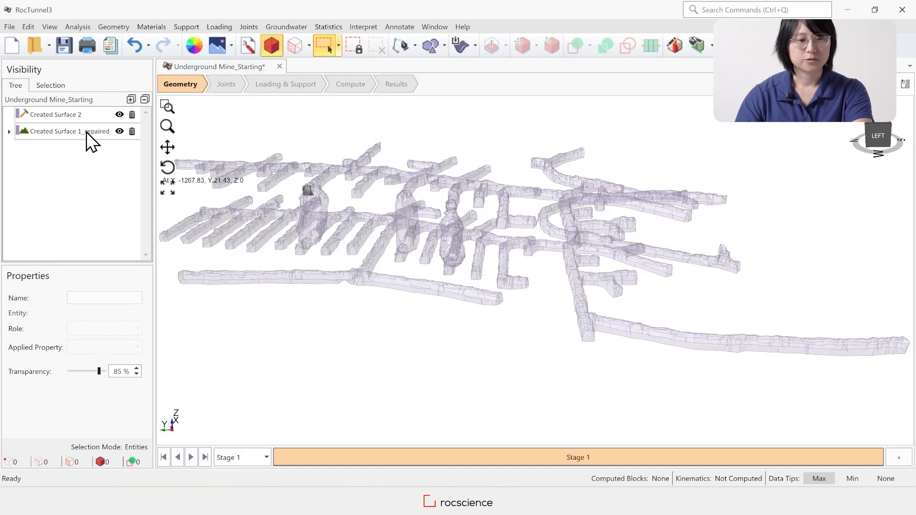
Split the repaired volume with Ungroup Disjoint and locate the small detached piece beside the stope's base
left_click(88, 130)
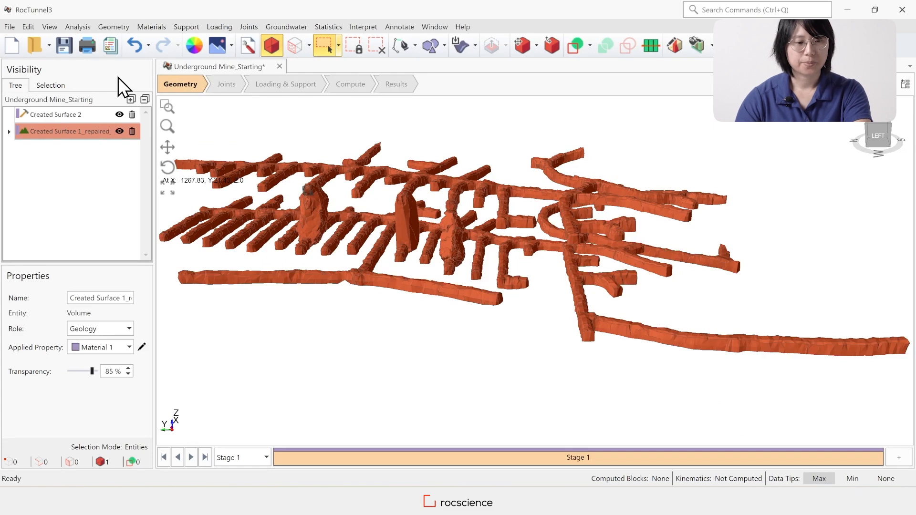
left_click(112, 26)
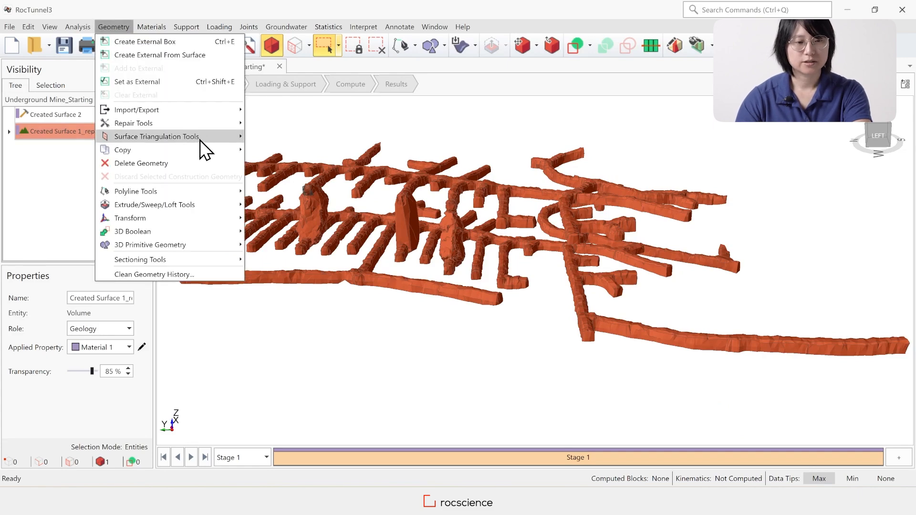
mouse_move(202, 140)
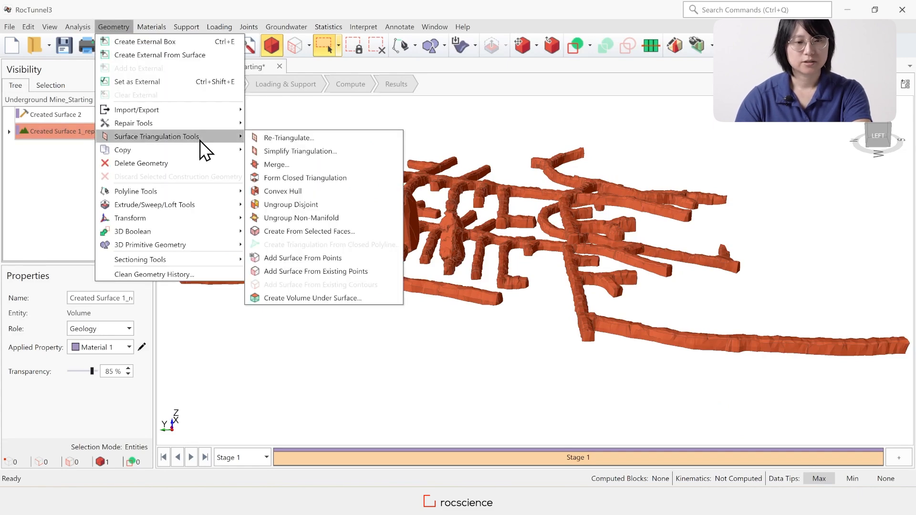
left_click(332, 204)
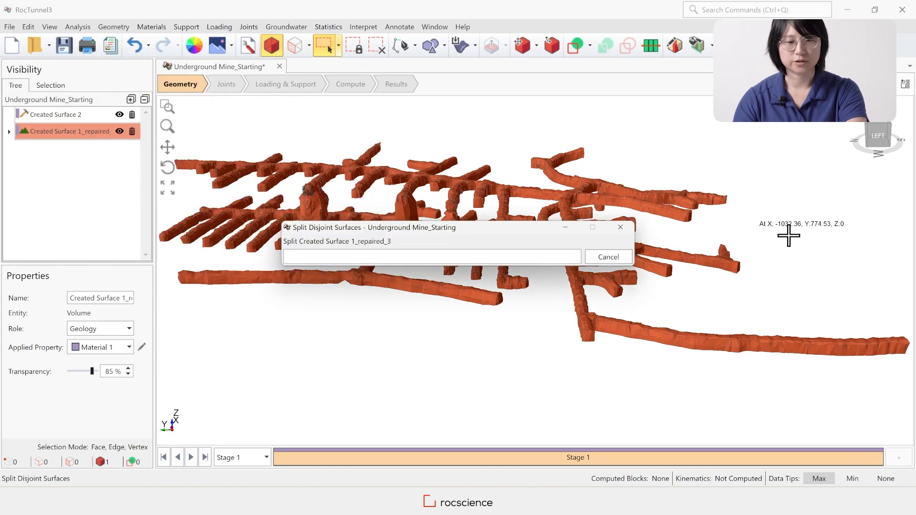
left_click_drag(879, 135, 890, 148)
scroll(225, 307, "up", 8)
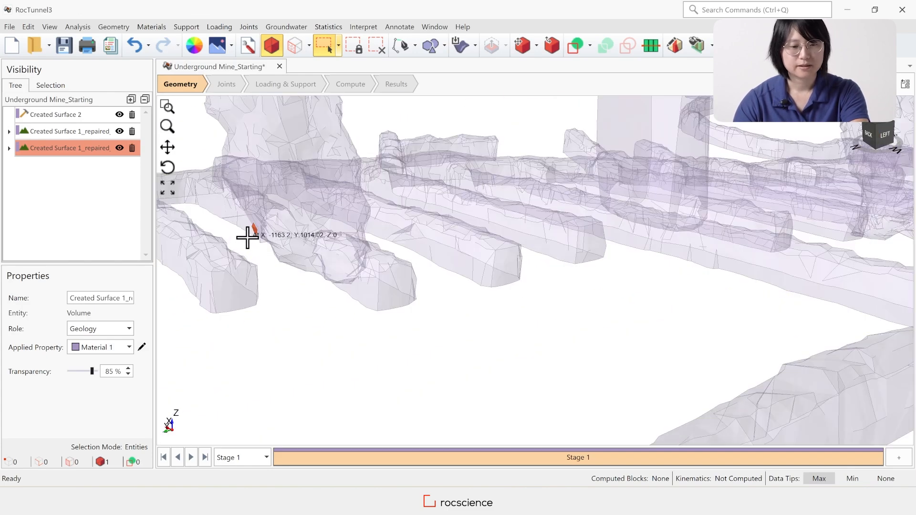
Check the main repaired mine volume for remaining defects in Repair Geometry
left_click(89, 132)
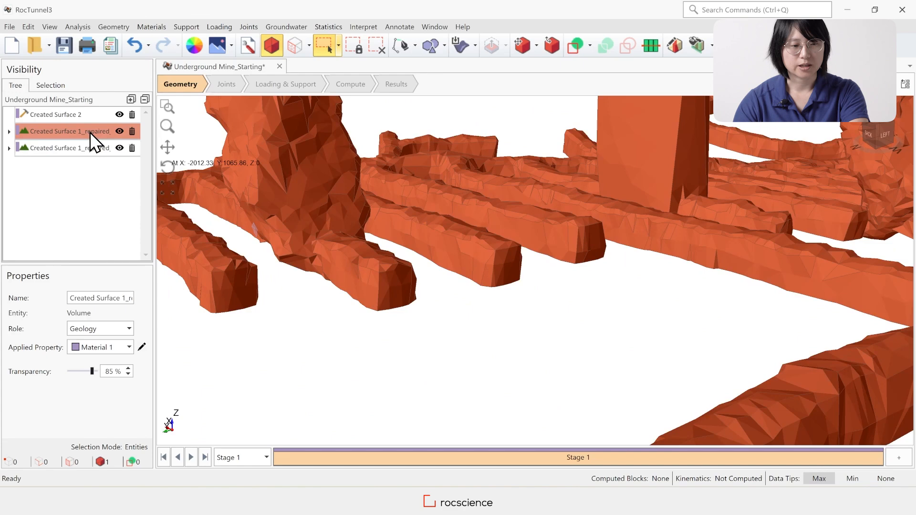
left_click(109, 28)
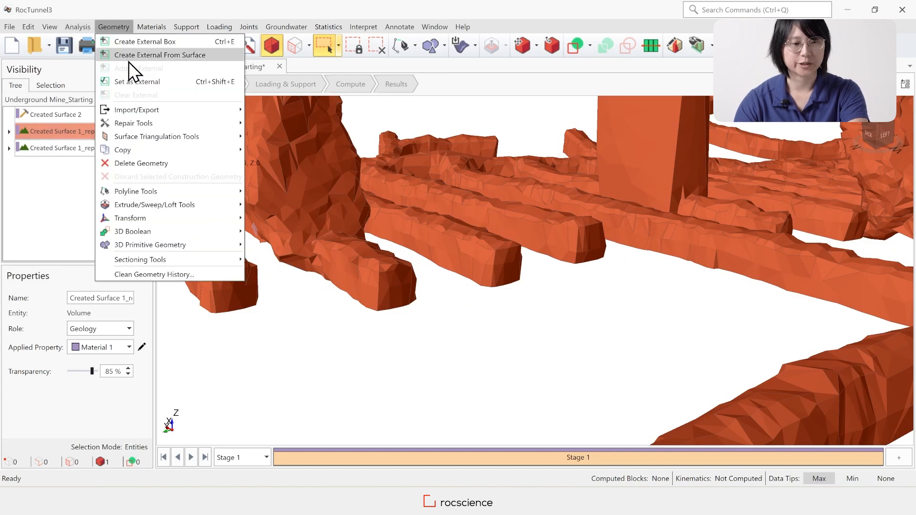
mouse_move(184, 123)
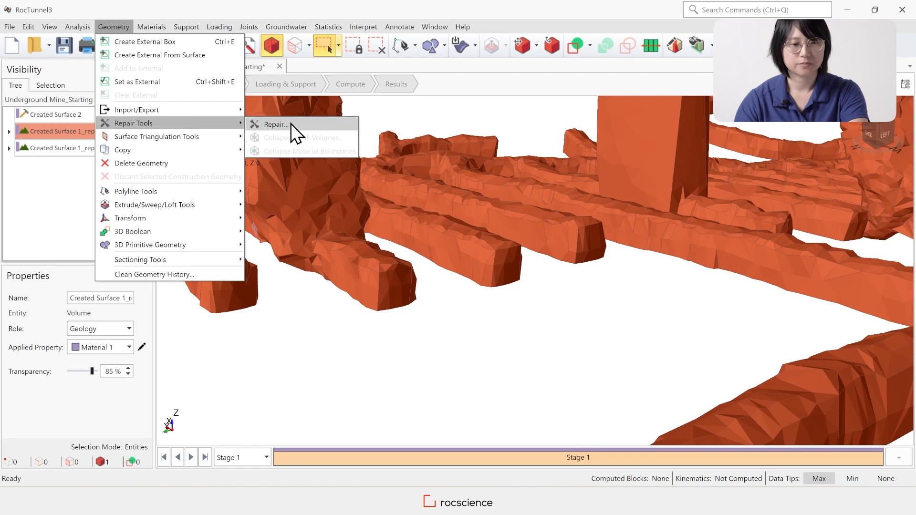
left_click(290, 124)
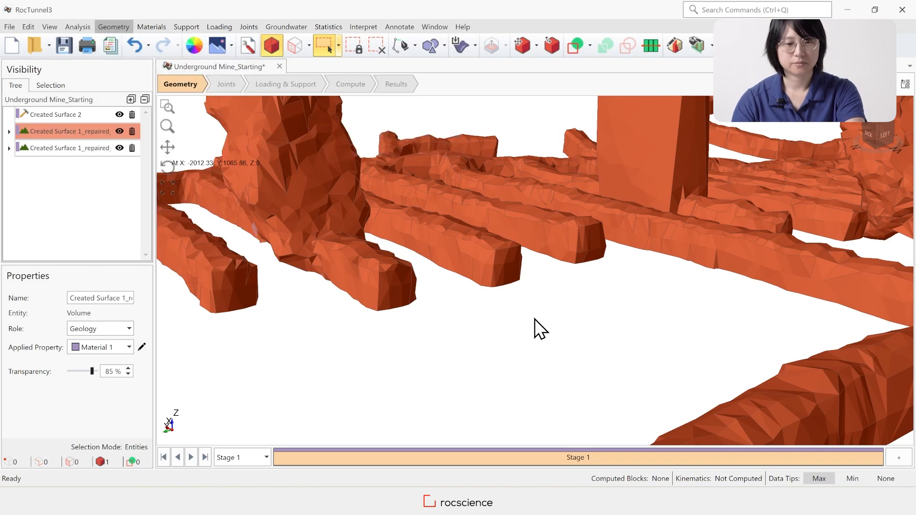